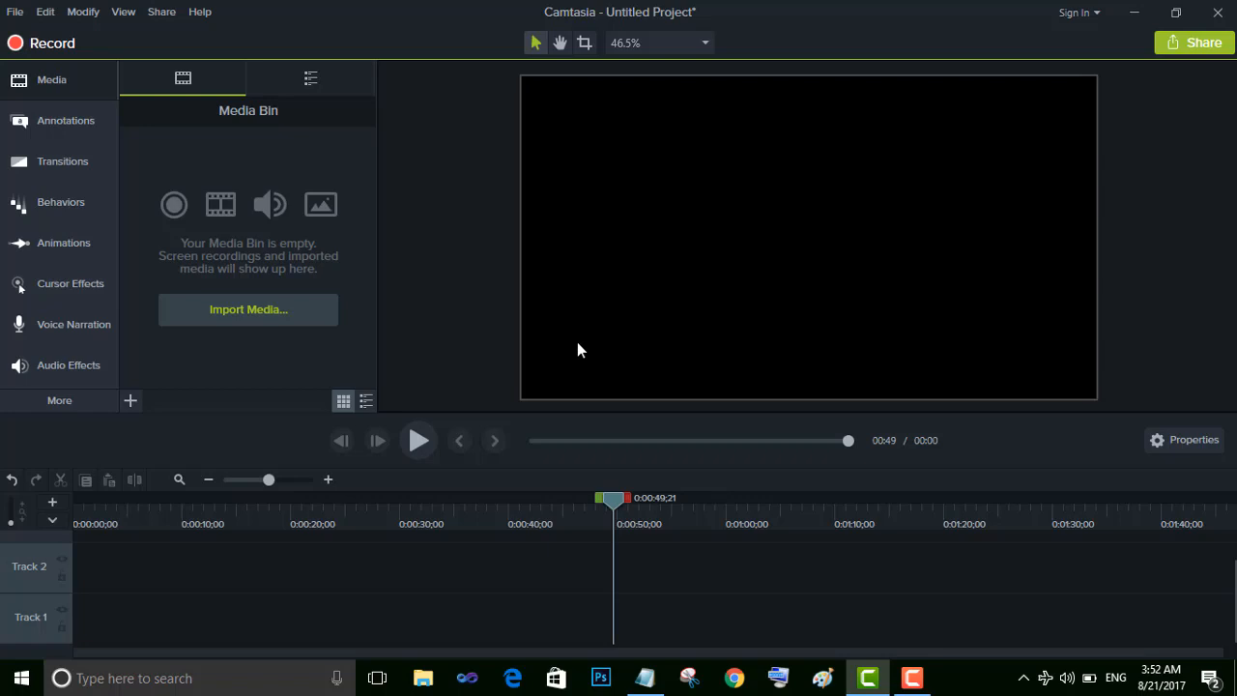
Import the HIGHLIGHTS DAY 4 SRI LANKA vs INDIA video from the cricket videos folder and place it at the start of Track 2
click(292, 306)
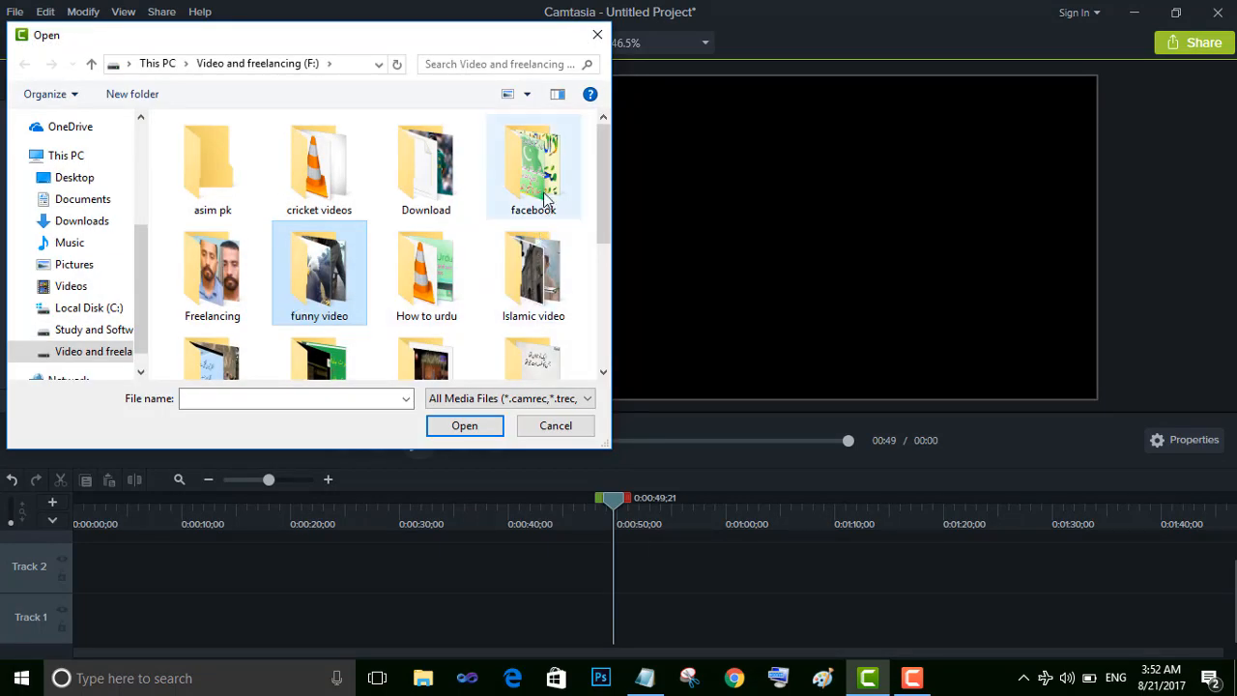
mouse_move(600, 171)
mouse_down()
mouse_move(601, 206)
mouse_move(600, 168)
mouse_up()
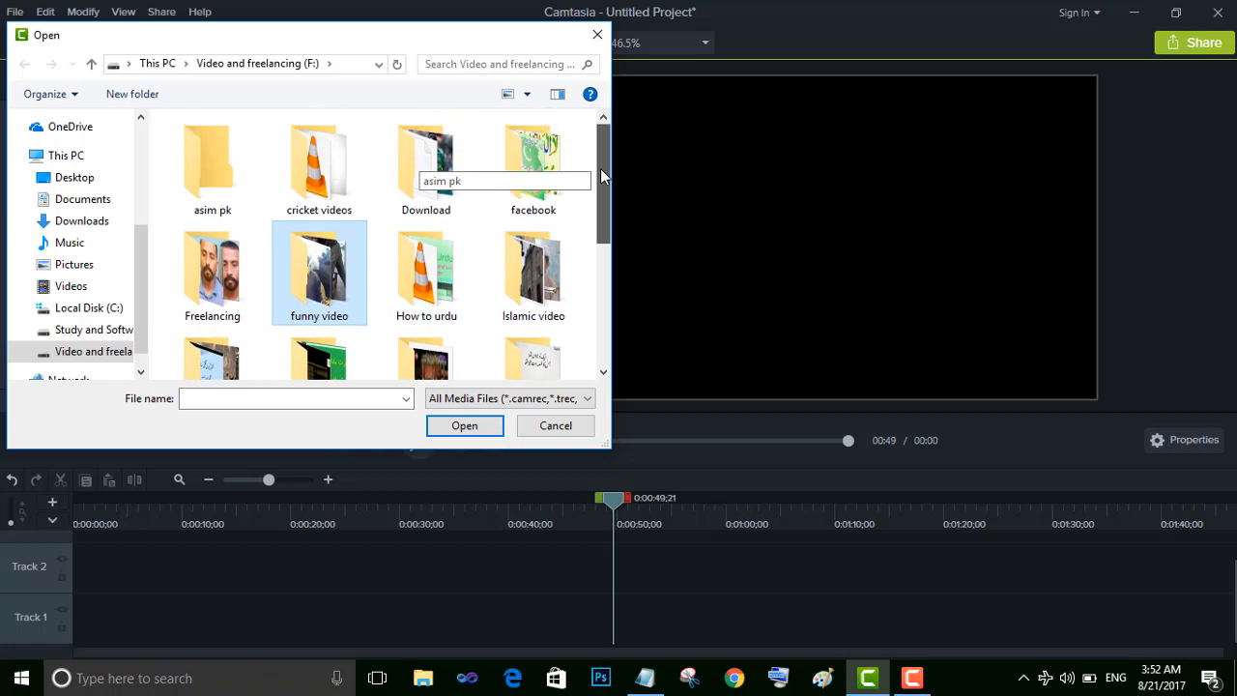
double_click(312, 160)
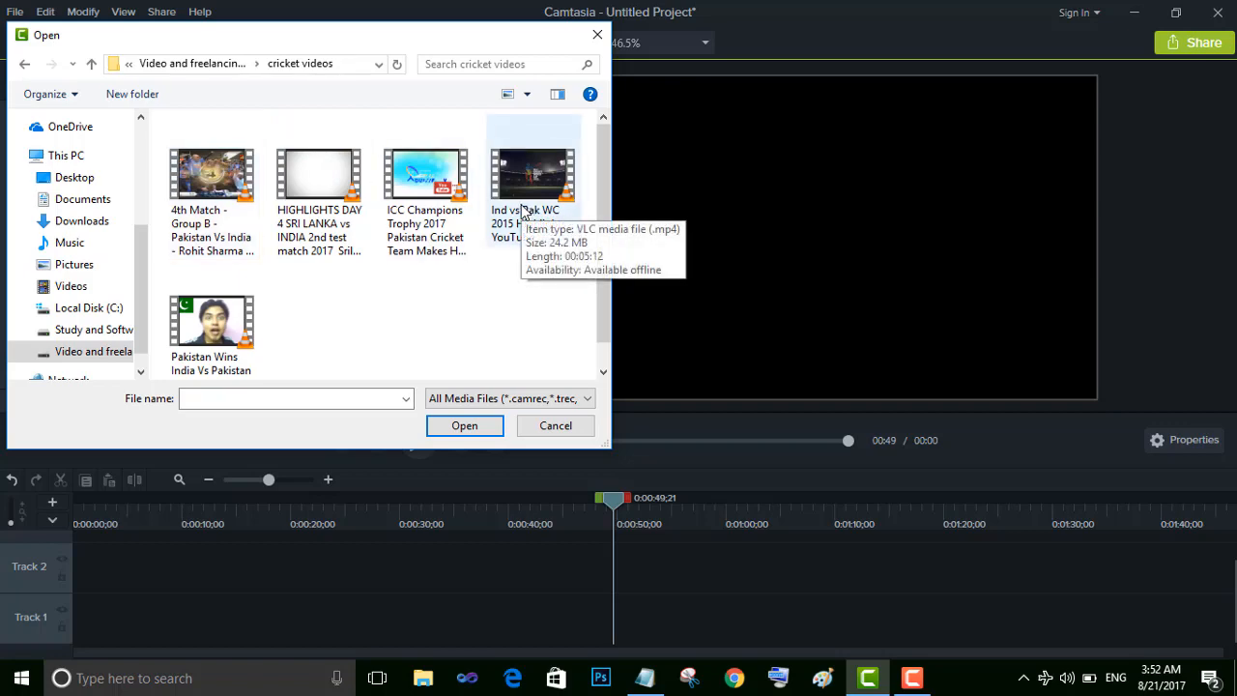
double_click(344, 191)
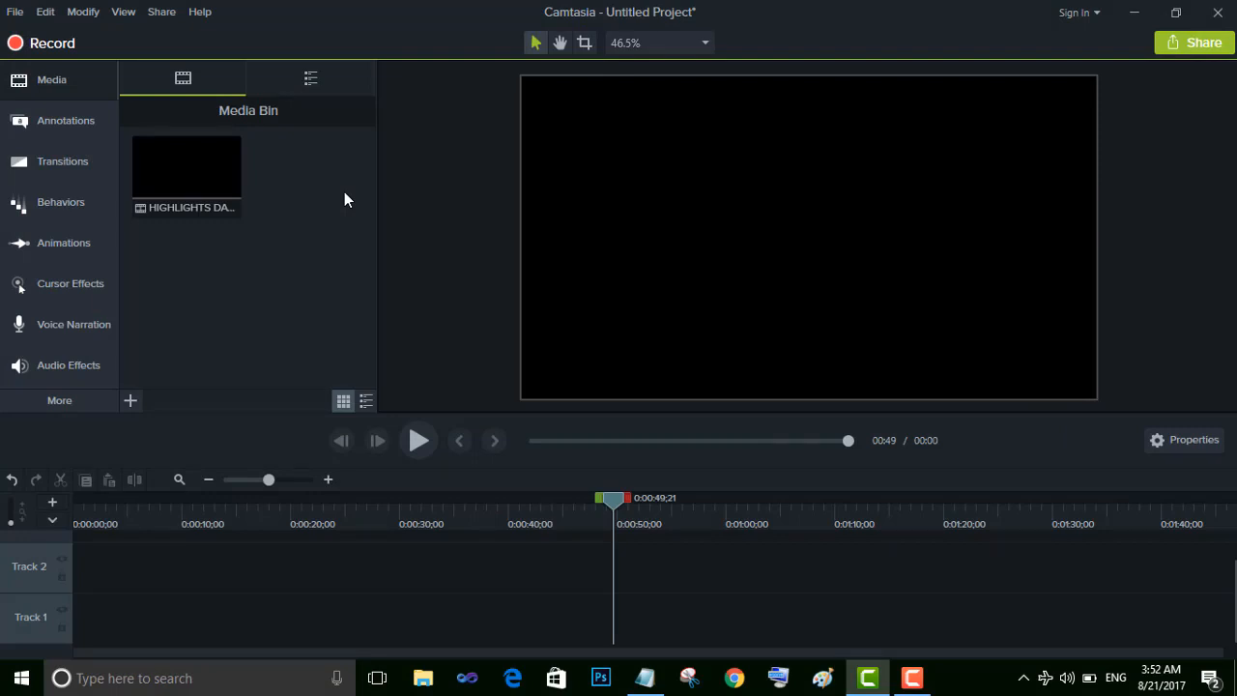
drag(202, 165, 64, 605)
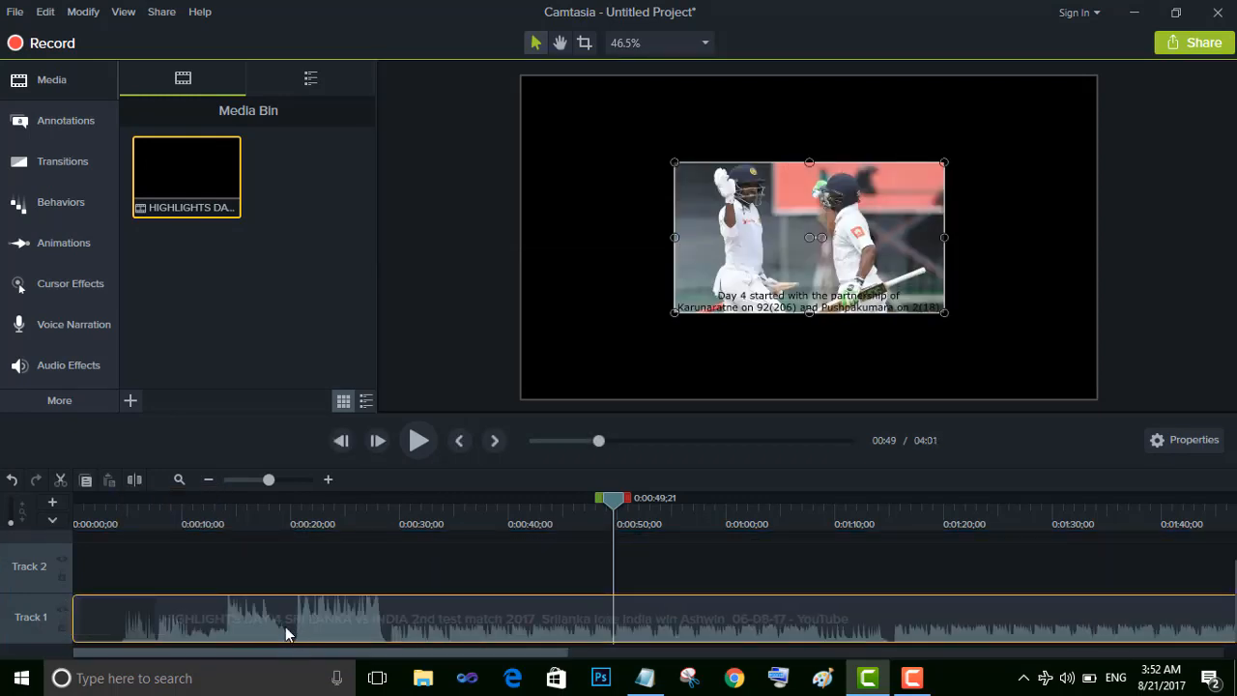
drag(242, 614, 242, 574)
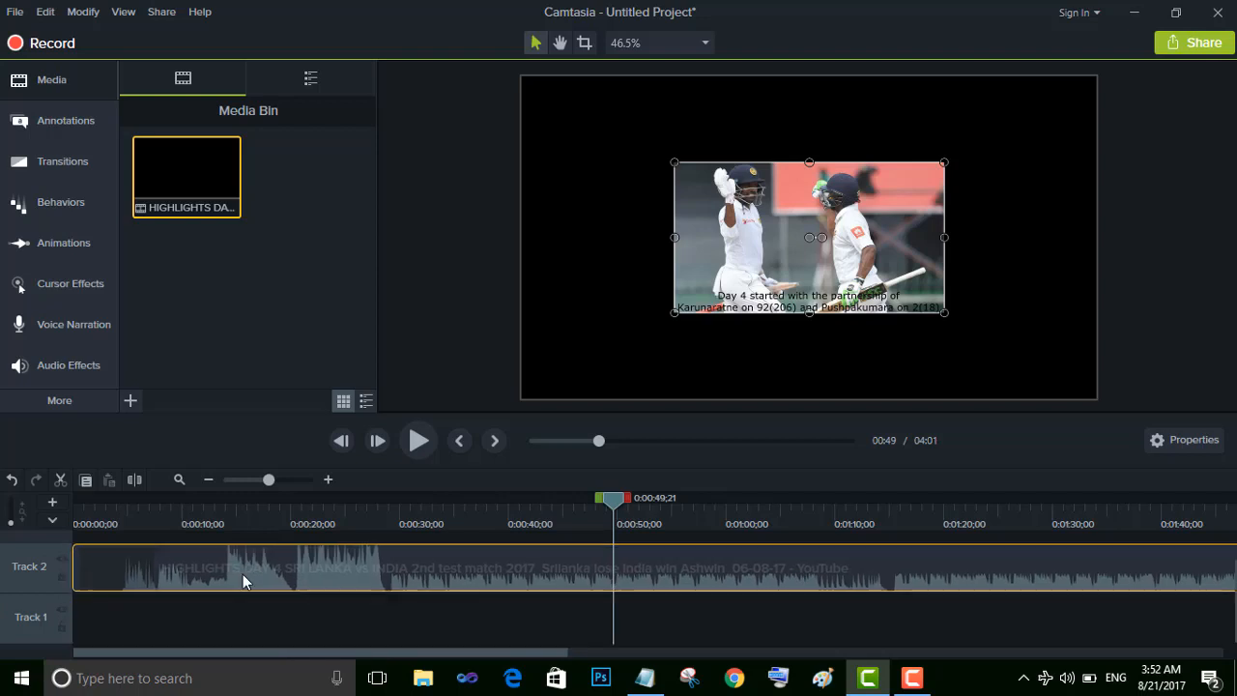
Add a white rectangular Basic callout reading "how to write" and enlarge it to cover nearly the whole canvas
click(88, 119)
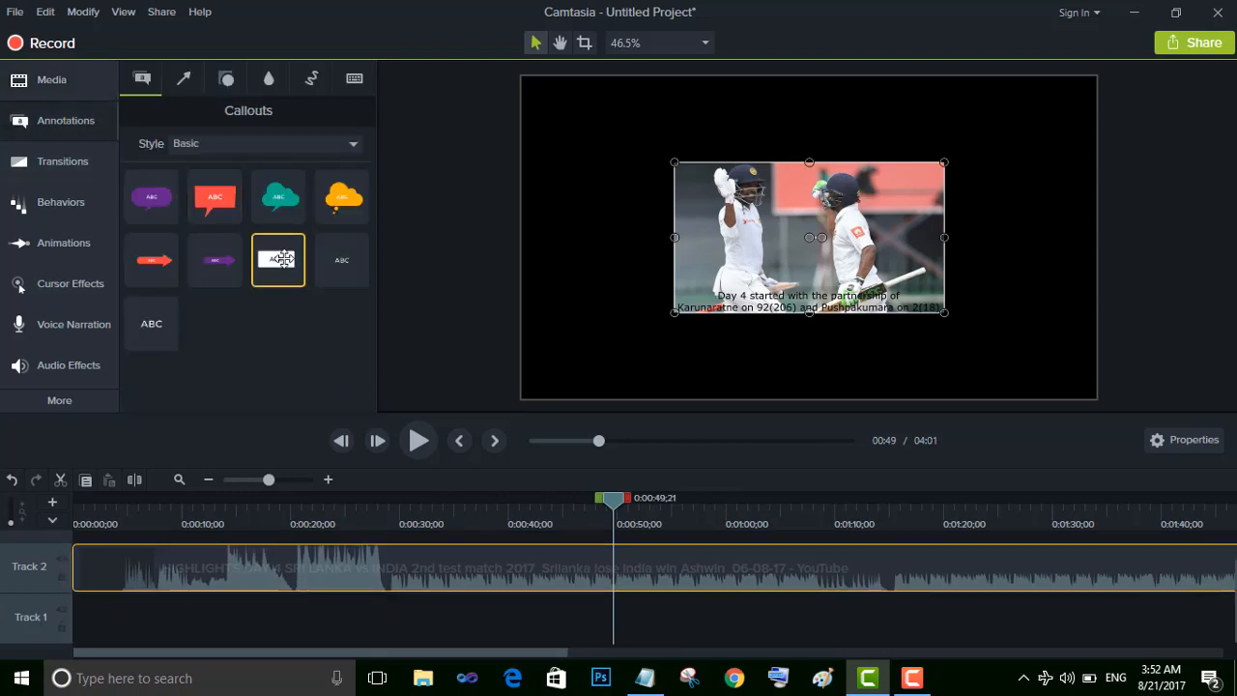
double_click(283, 259)
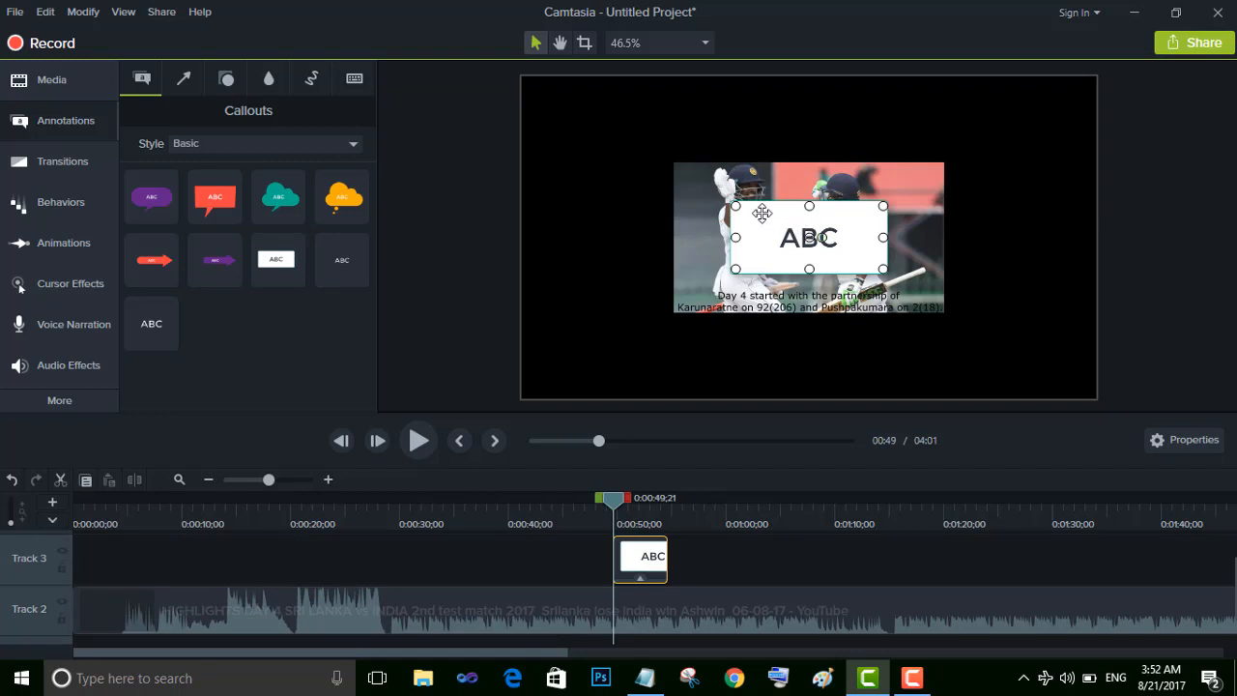
drag(742, 212, 761, 212)
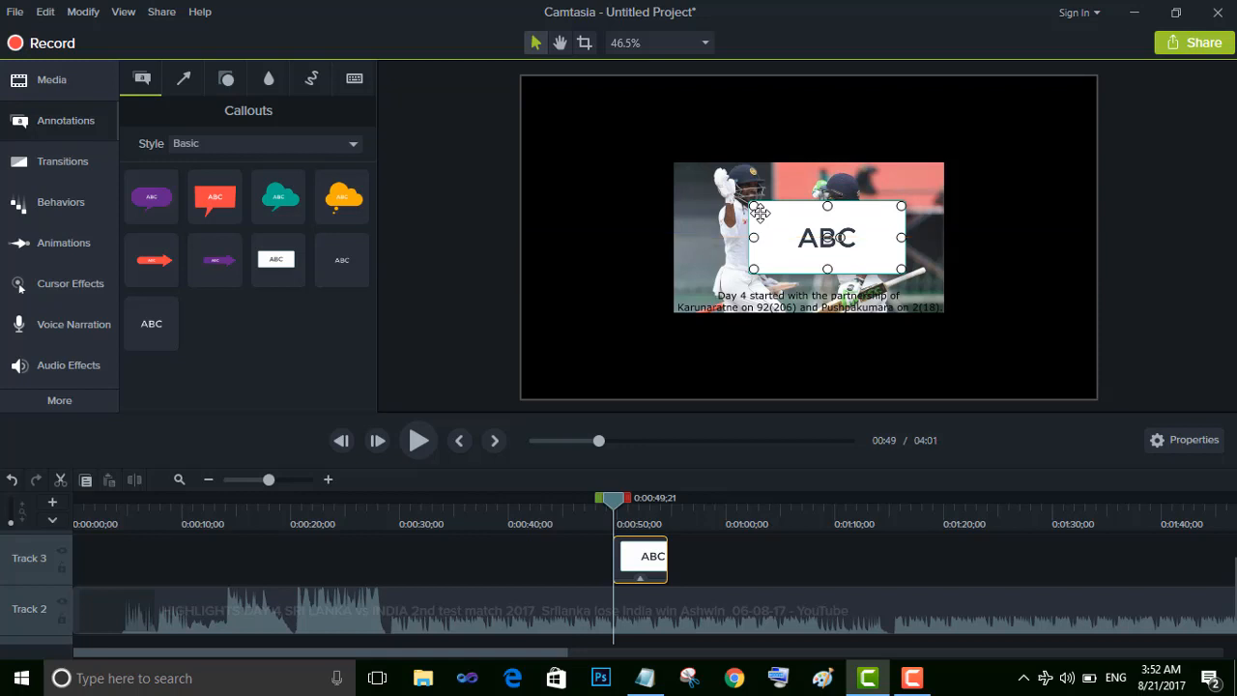
double_click(855, 235)
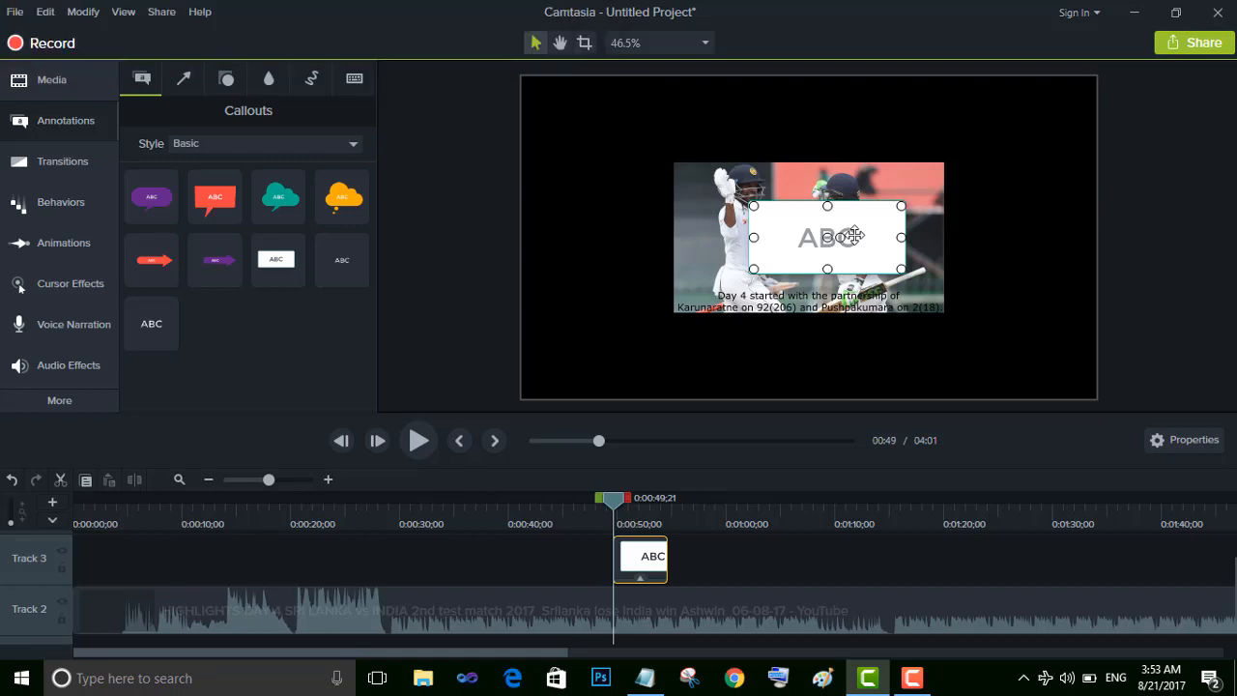
text(ho)
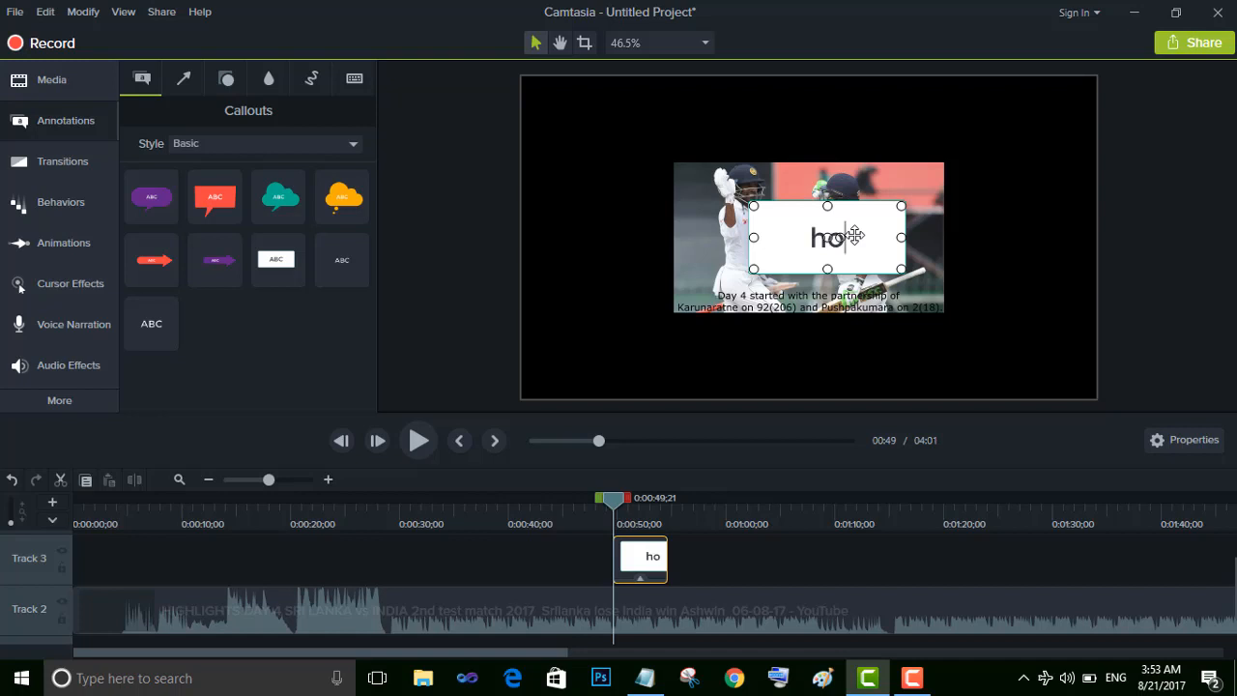
text(w to )
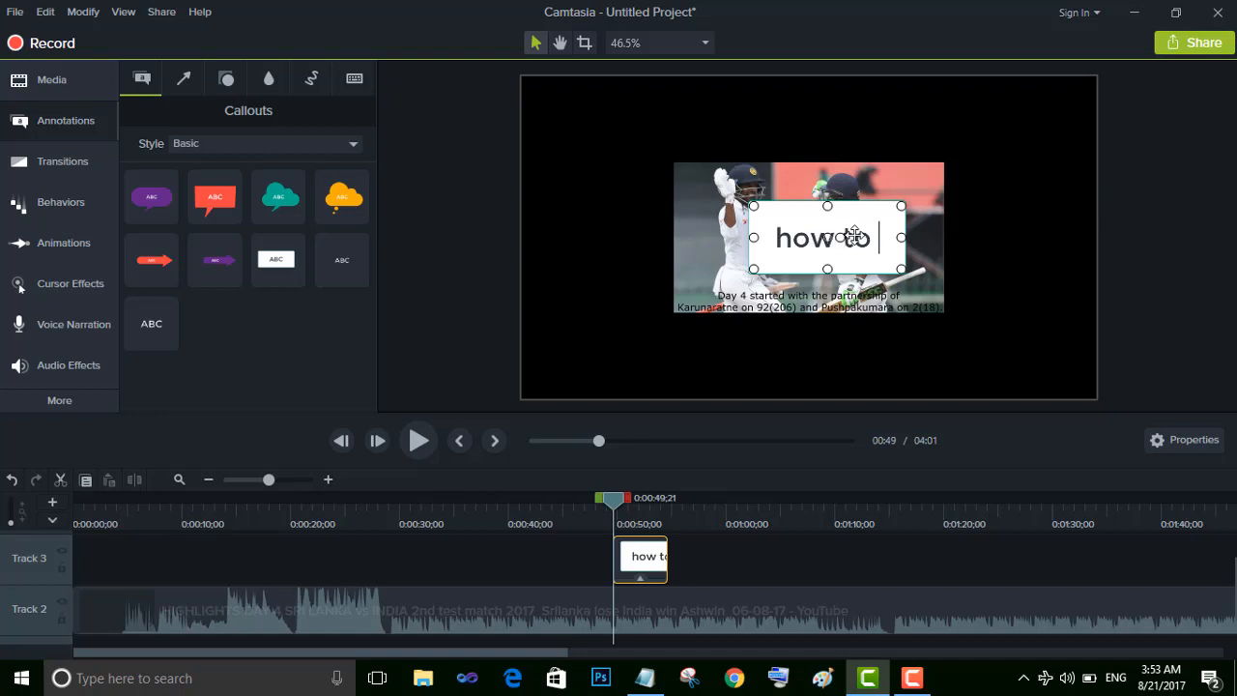
text(writ)
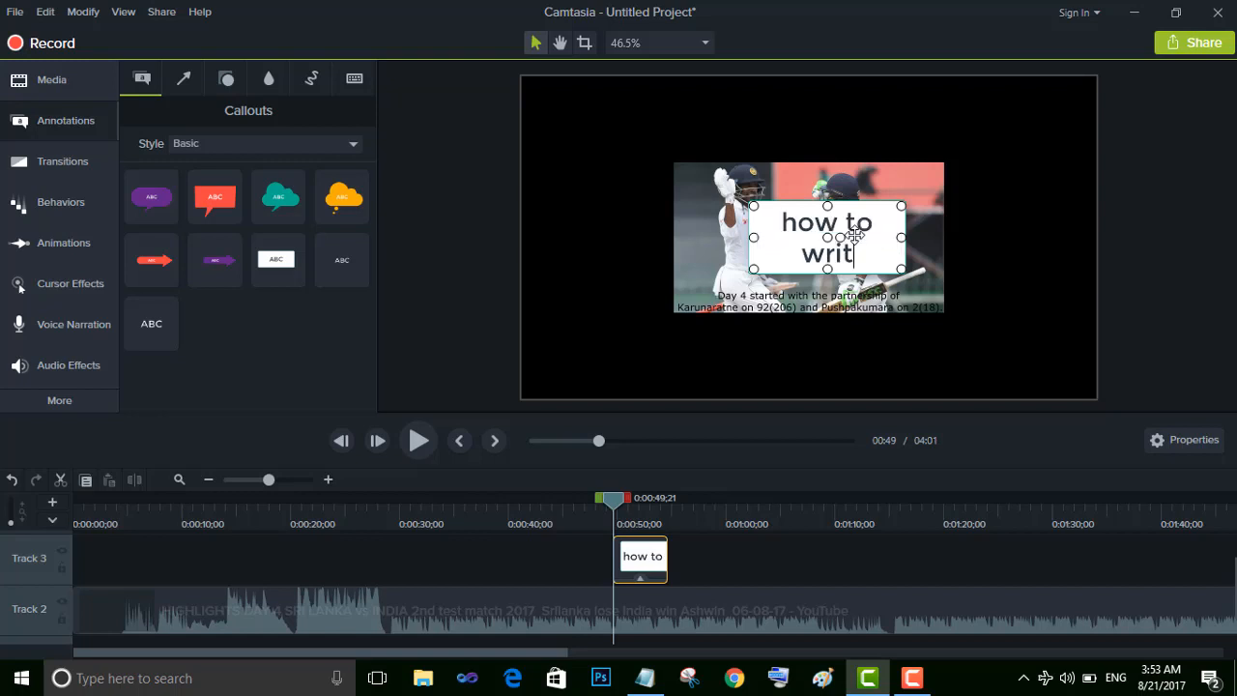
text(e)
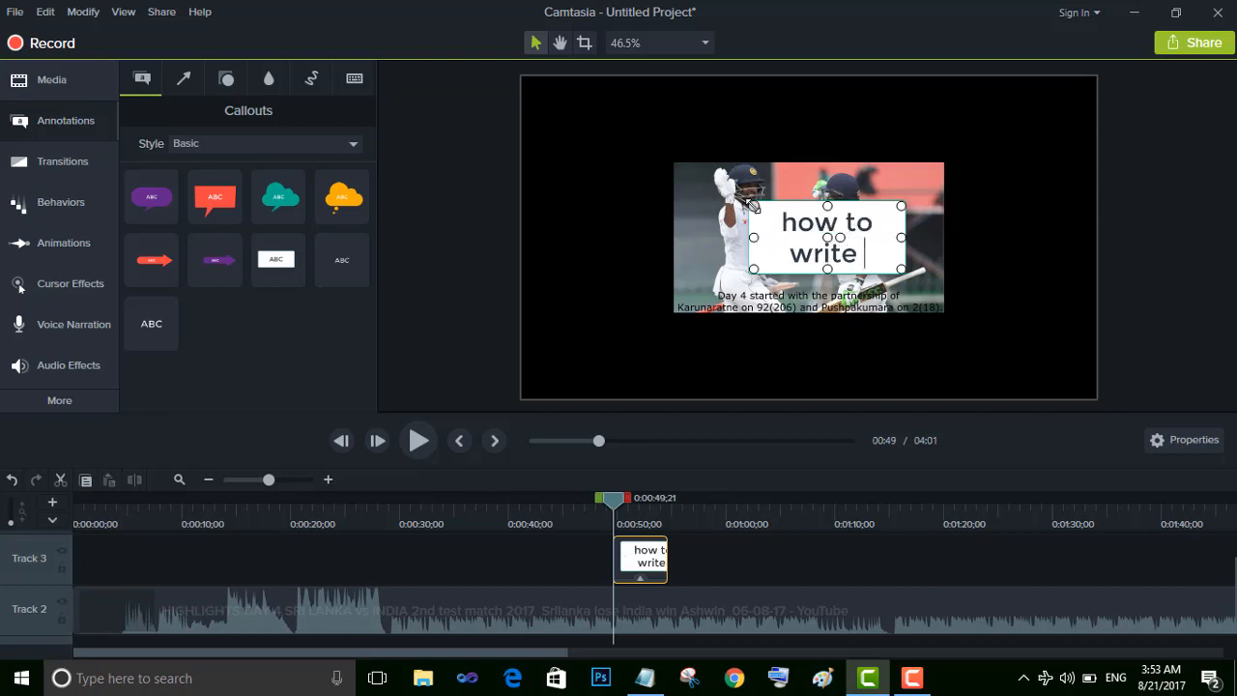
drag(753, 206, 527, 86)
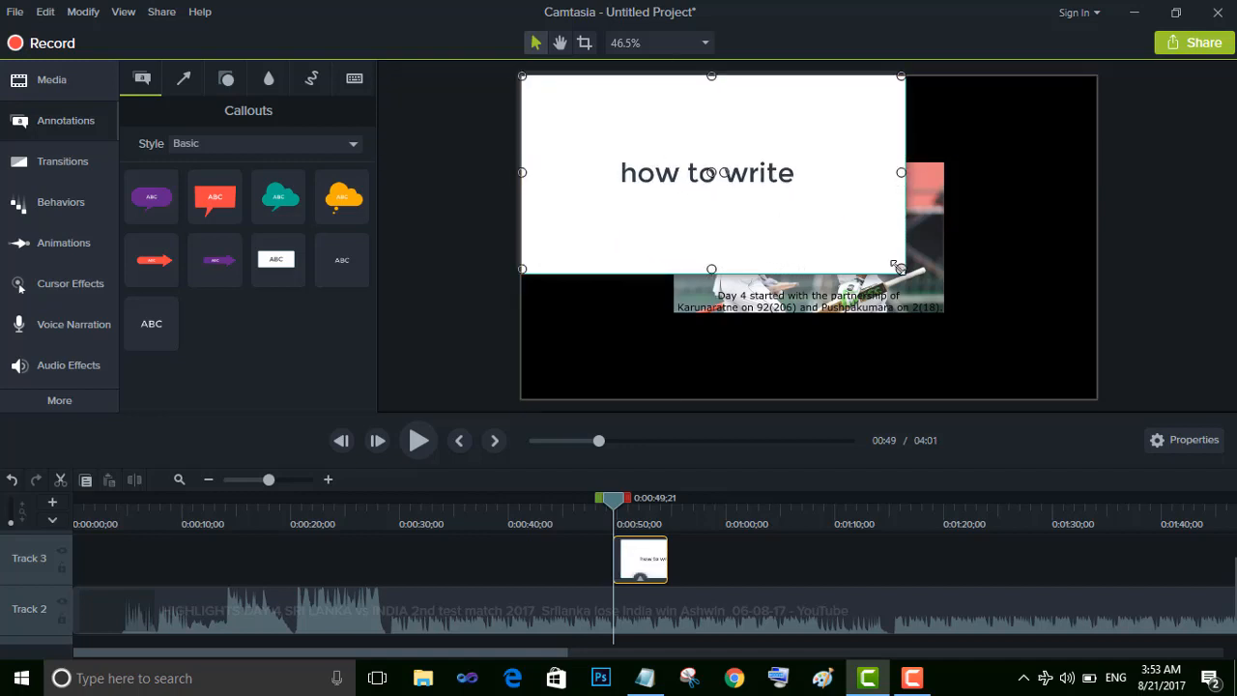
drag(901, 269, 1085, 391)
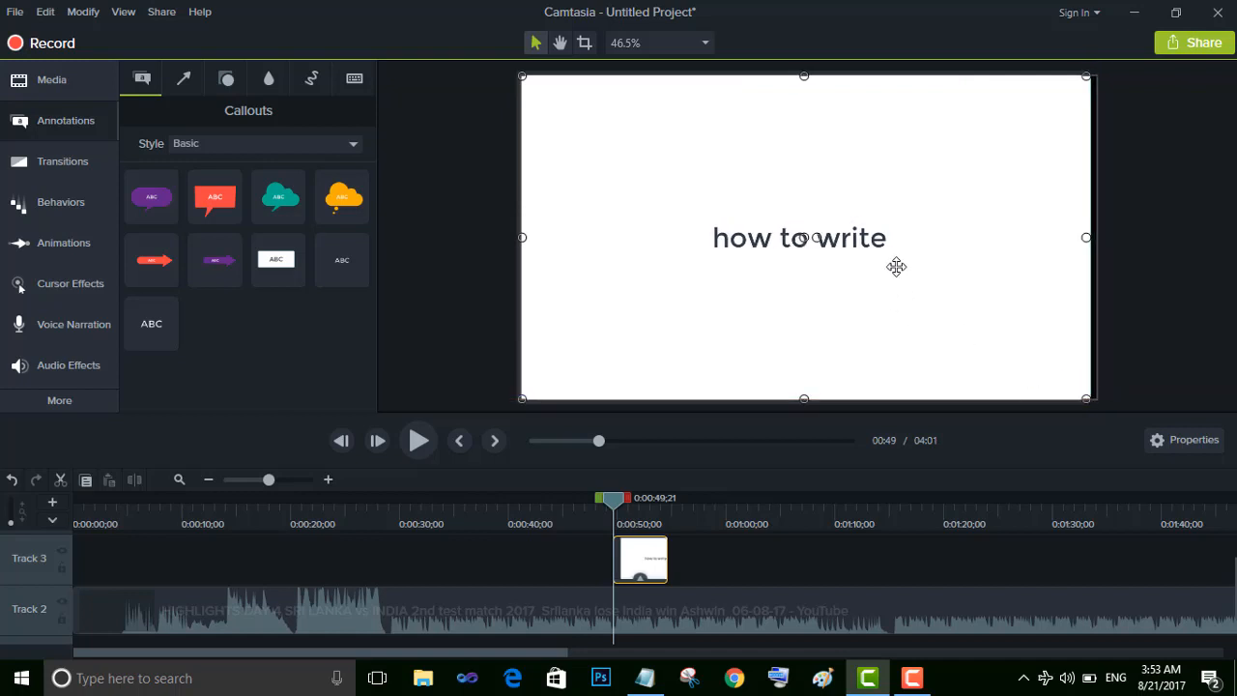
Move the callout to the very start of Track 2, with the cricket video directly behind it
click(649, 560)
drag(658, 555, 84, 558)
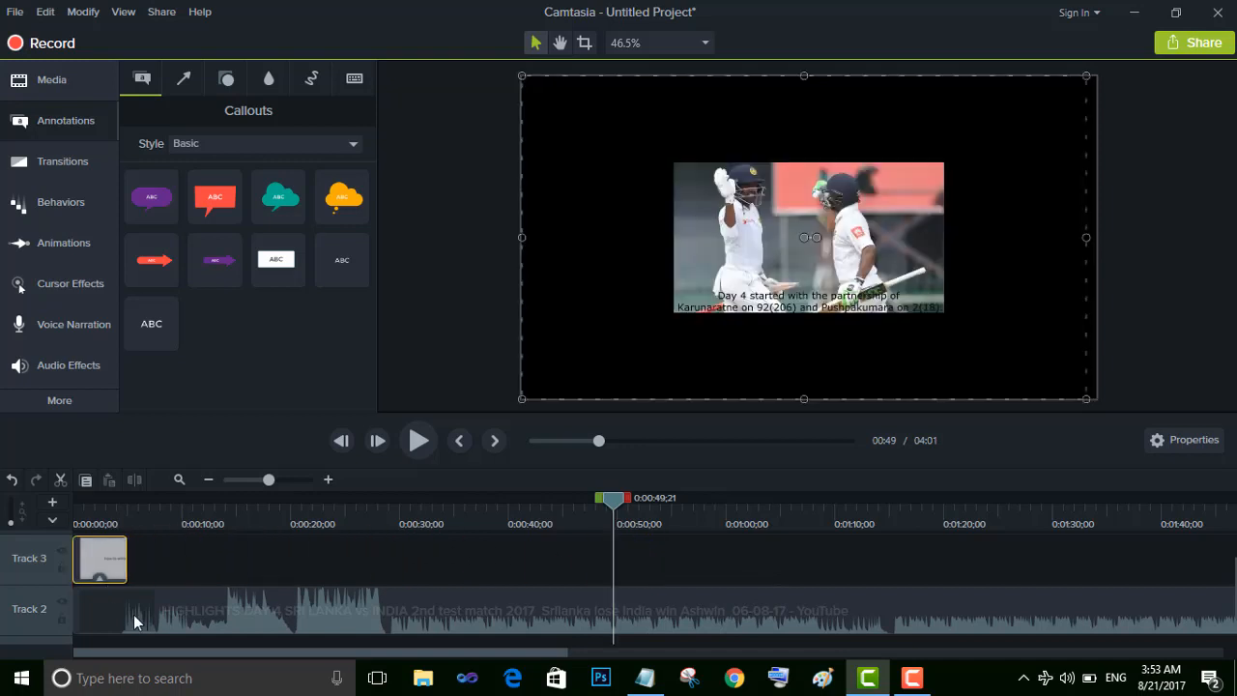
drag(138, 619, 229, 610)
drag(98, 561, 83, 601)
drag(214, 623, 174, 624)
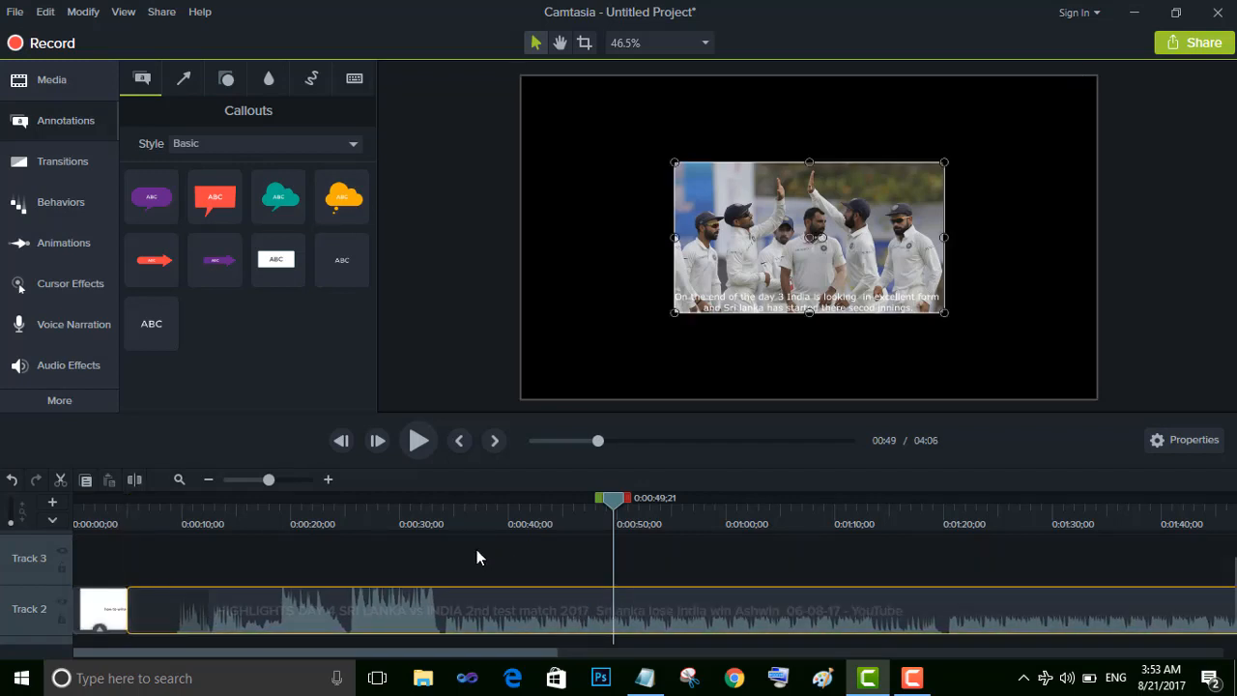
Enlarge the cricket video on the canvas until it fills the whole frame
click(233, 480)
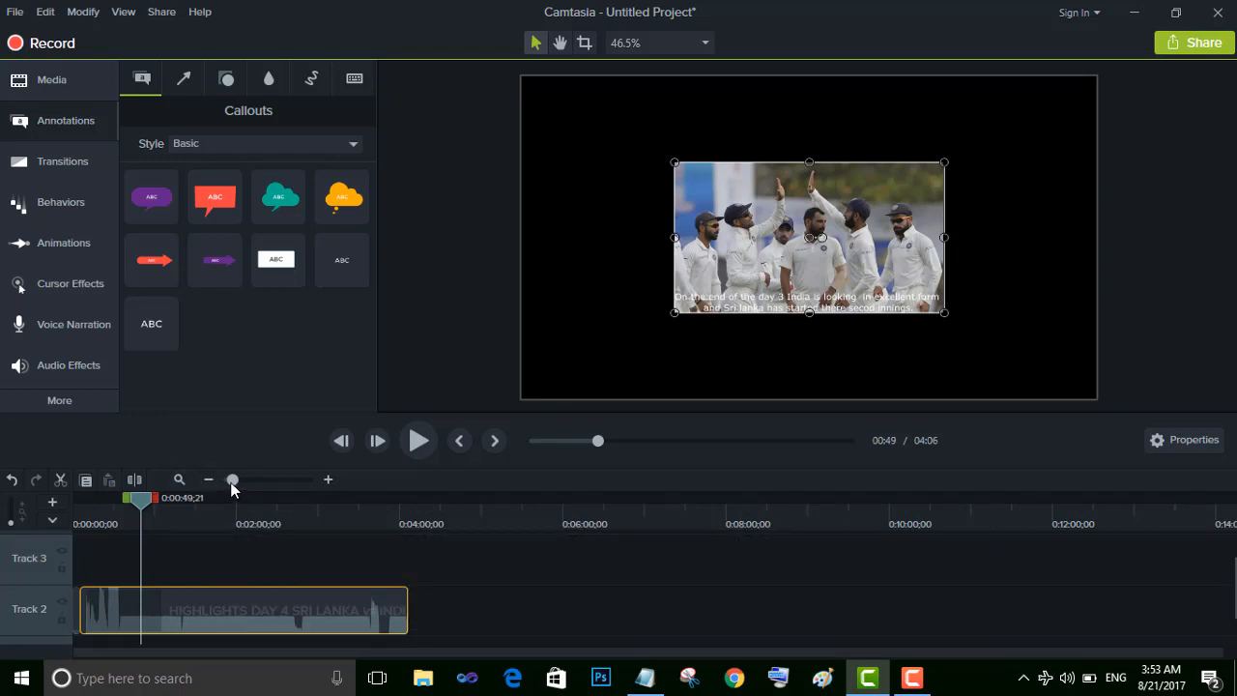
drag(233, 482, 248, 483)
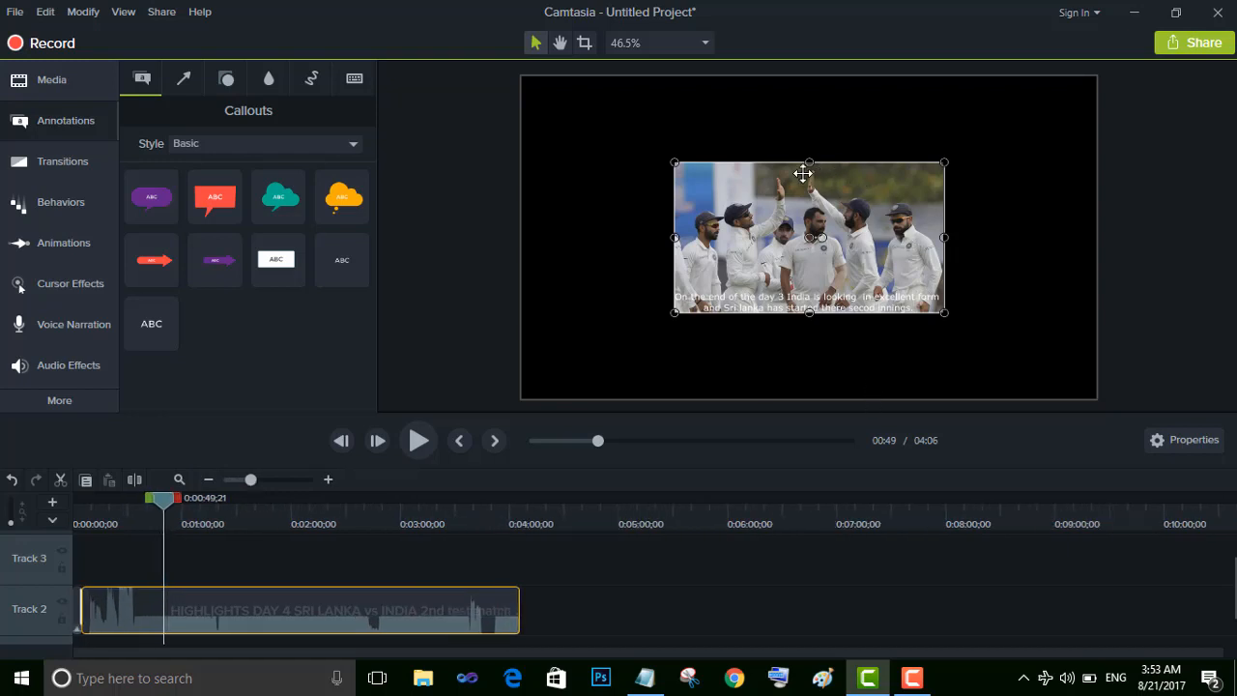
drag(673, 162, 528, 105)
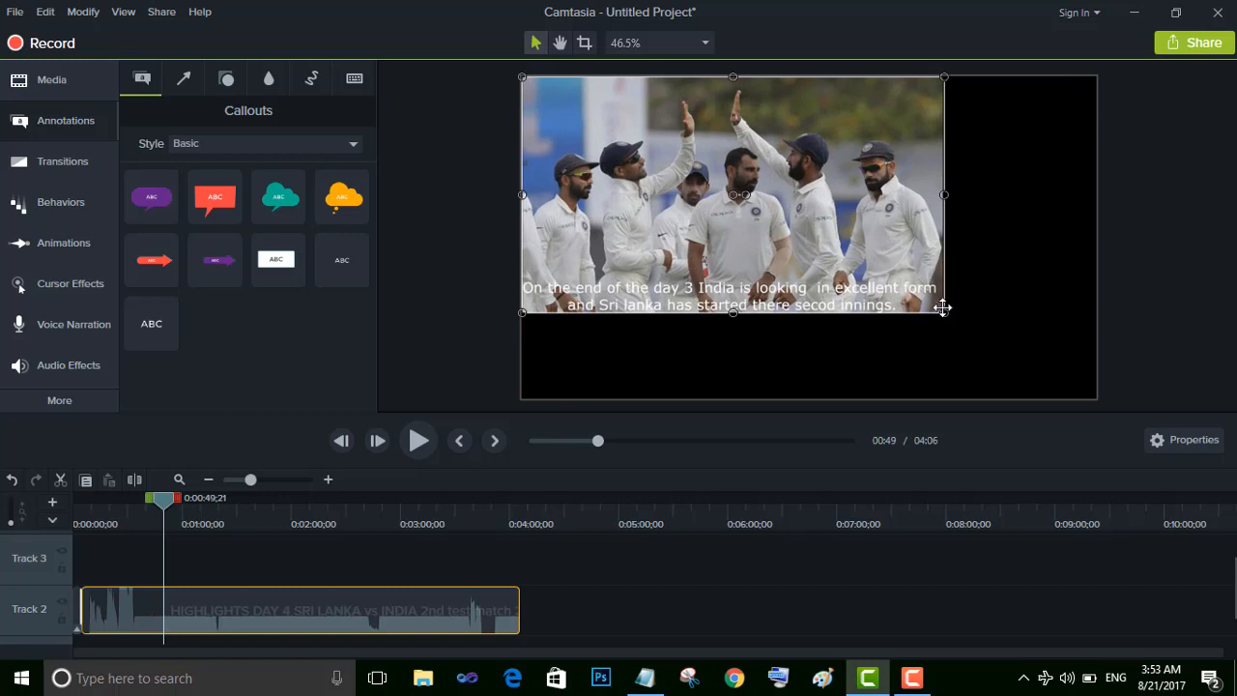
drag(941, 310, 1099, 390)
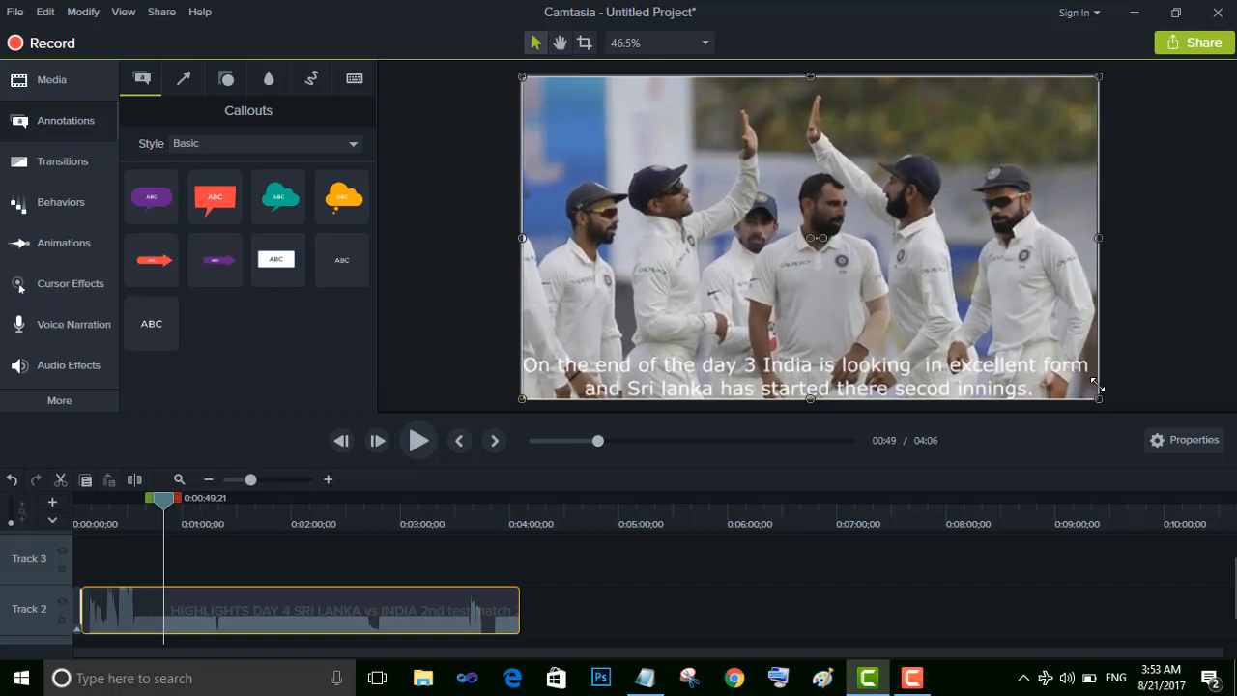
key(XF86MonBrightnessUp)
key(XF86MonBrightnessUp)
key(XF86MonBrightnessUp)
Duplicate the opening "how to write" callout and place the copy at the end of the video on Track 2
click(73, 601)
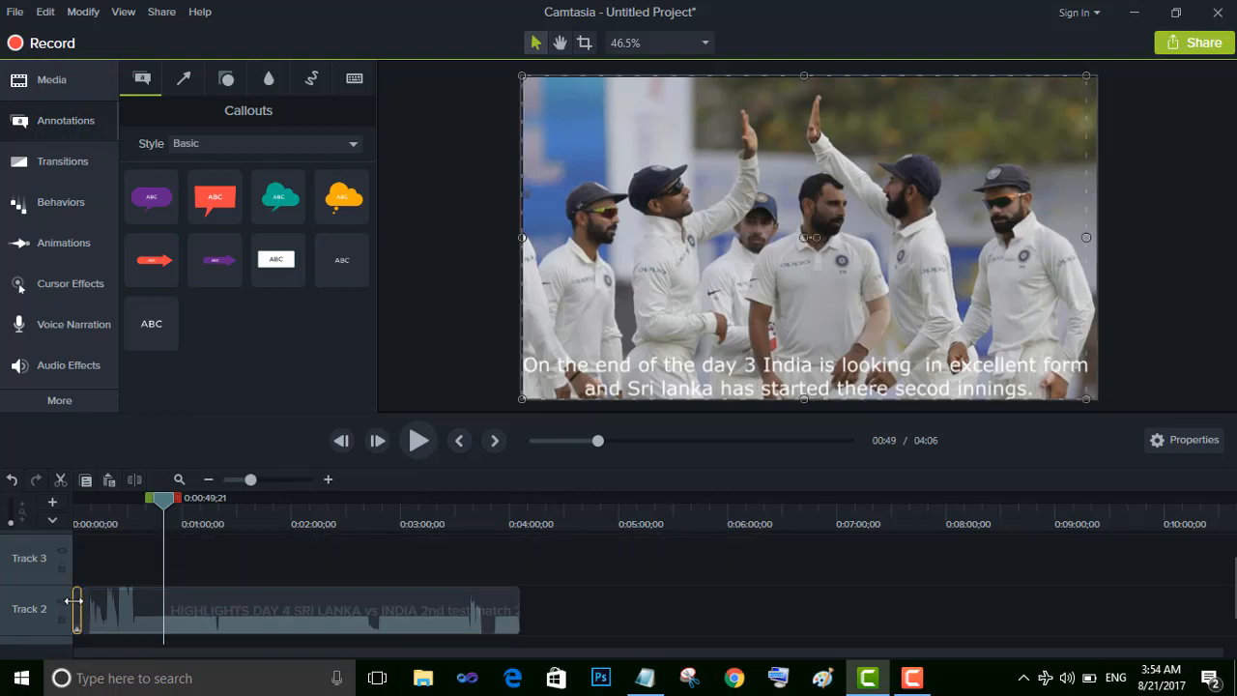
click(568, 616)
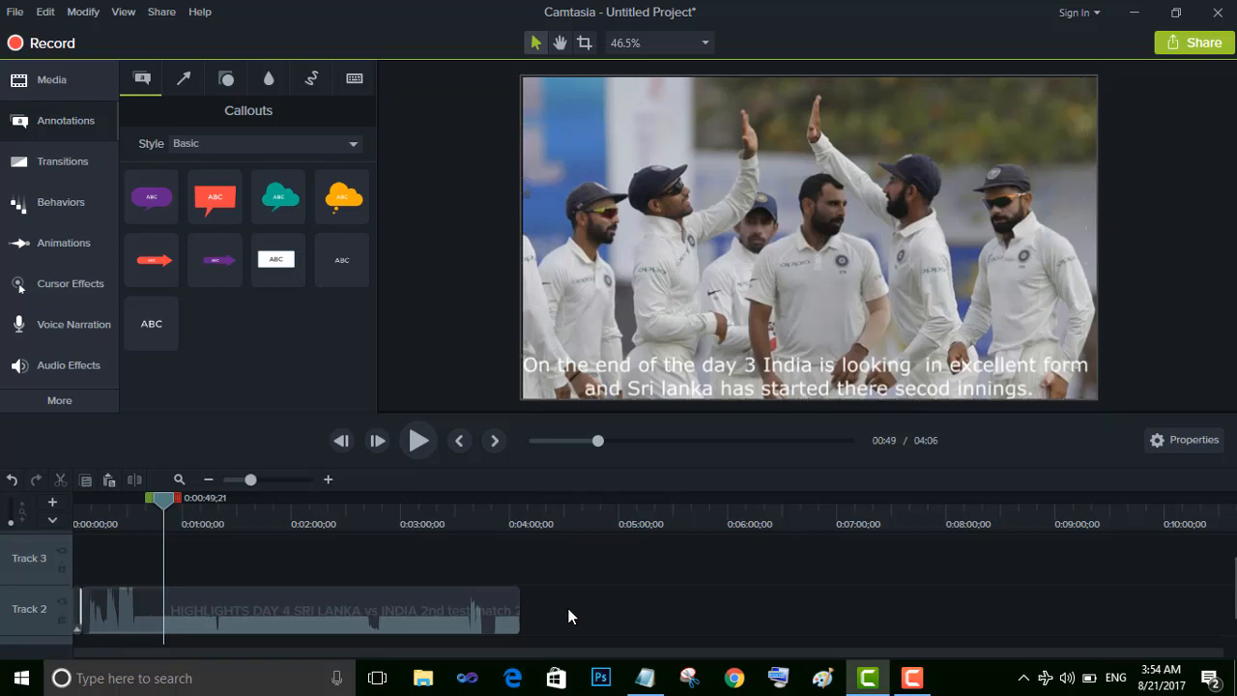
key(ctrl+v)
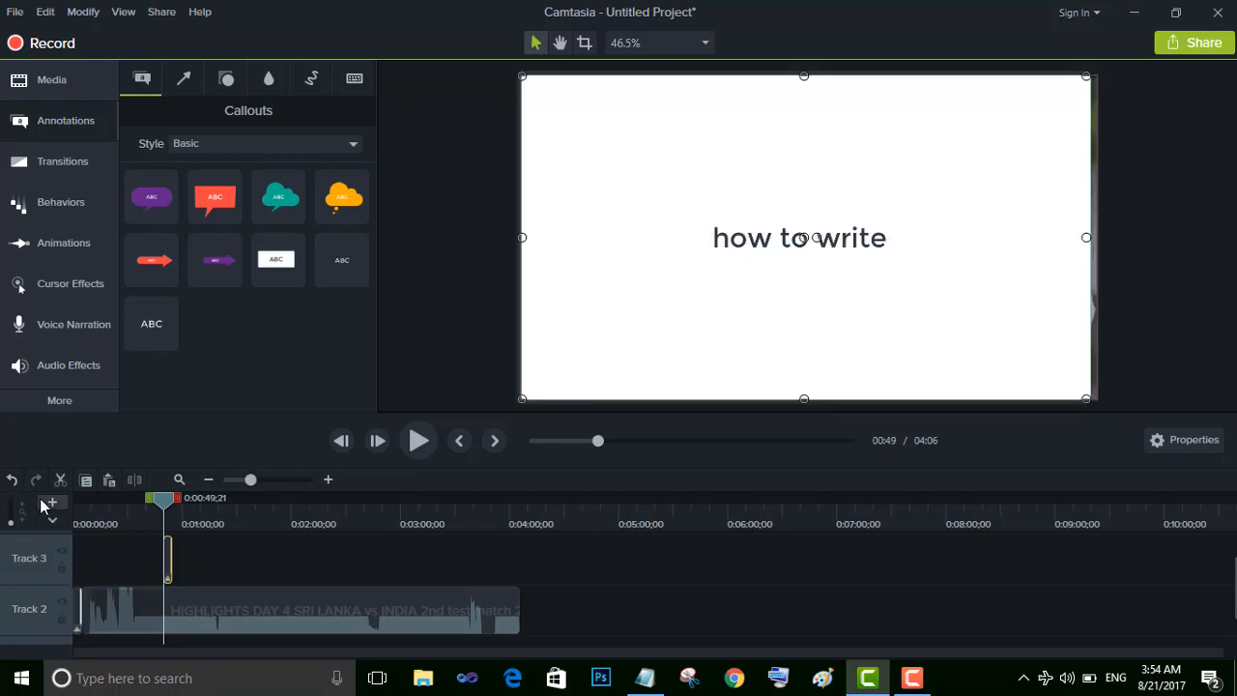
drag(167, 566, 522, 634)
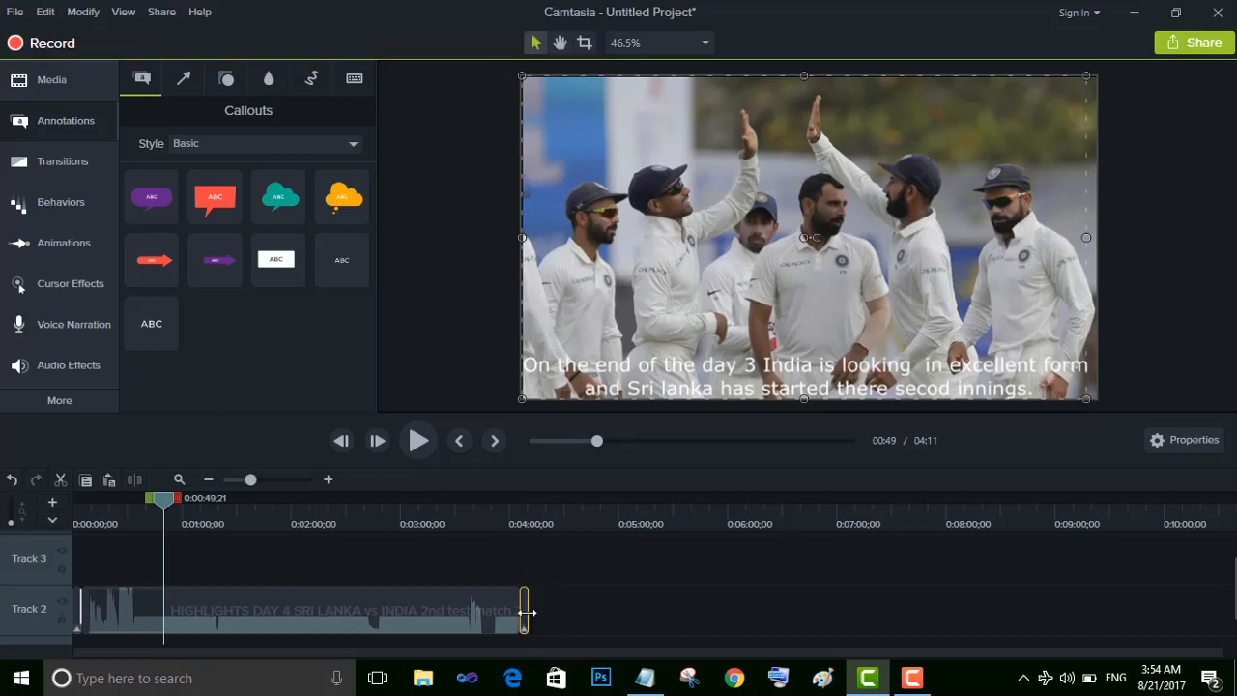
Shorten the closing and opening callouts on Track 2 to about two seconds each
drag(527, 612, 523, 612)
drag(251, 480, 261, 481)
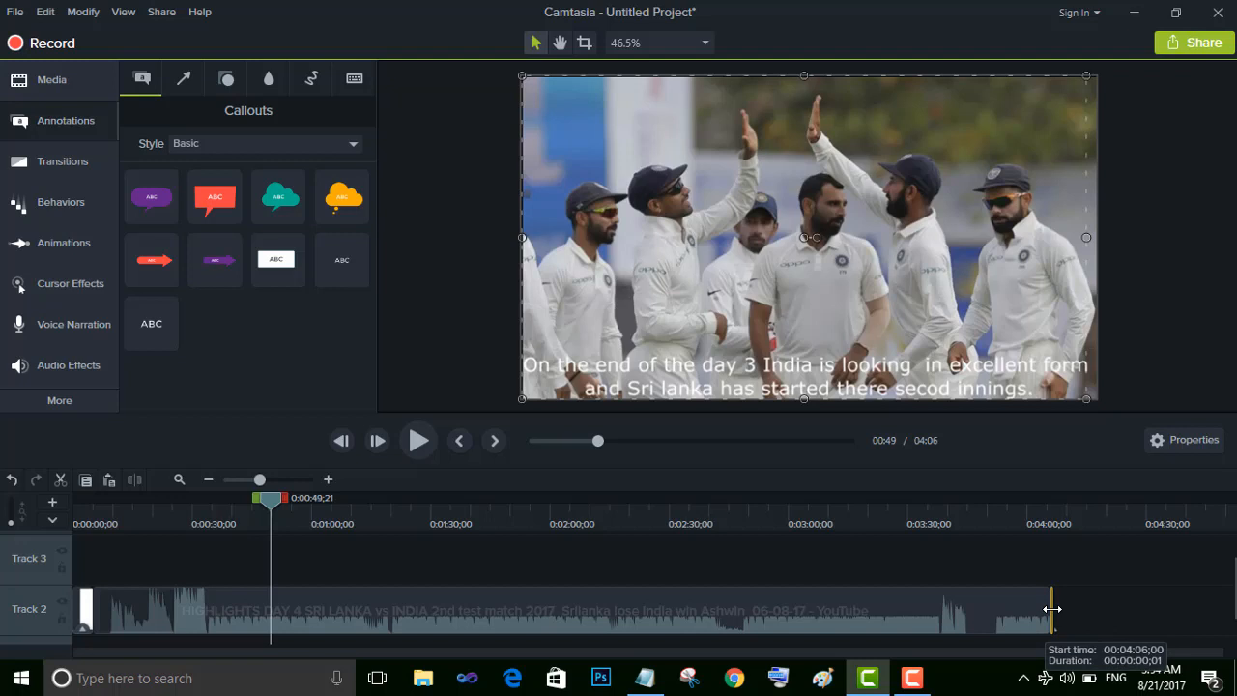
drag(1052, 609, 1061, 609)
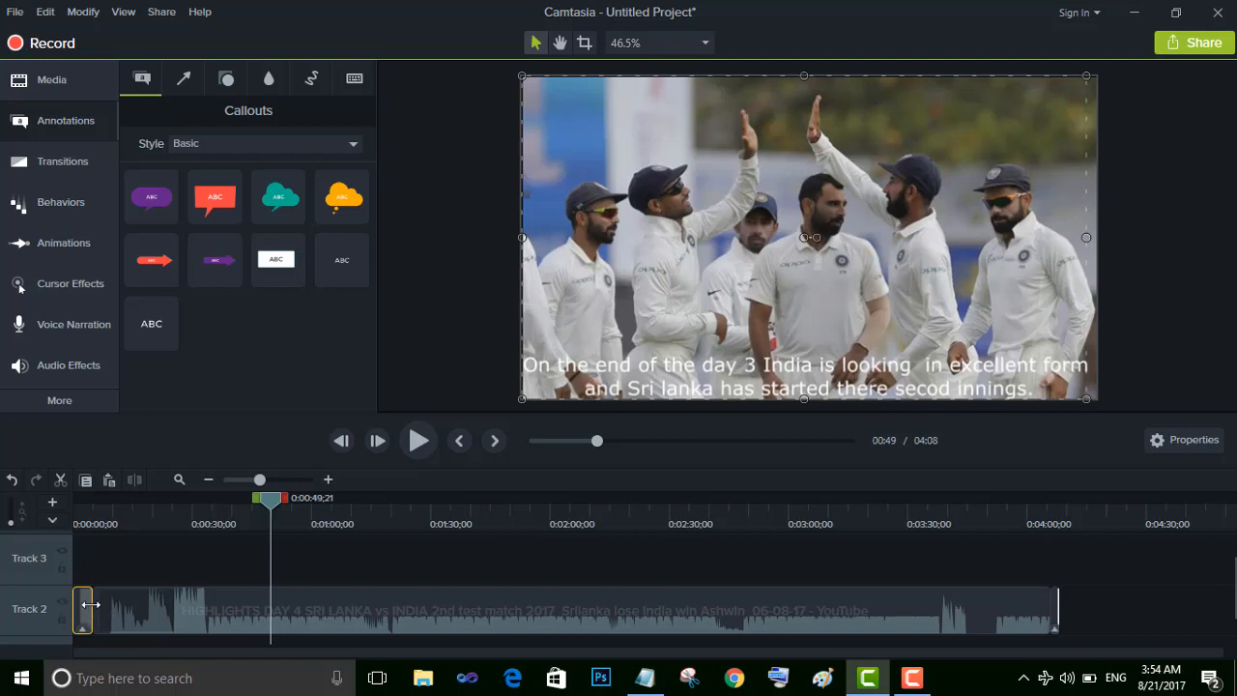
drag(93, 605, 63, 607)
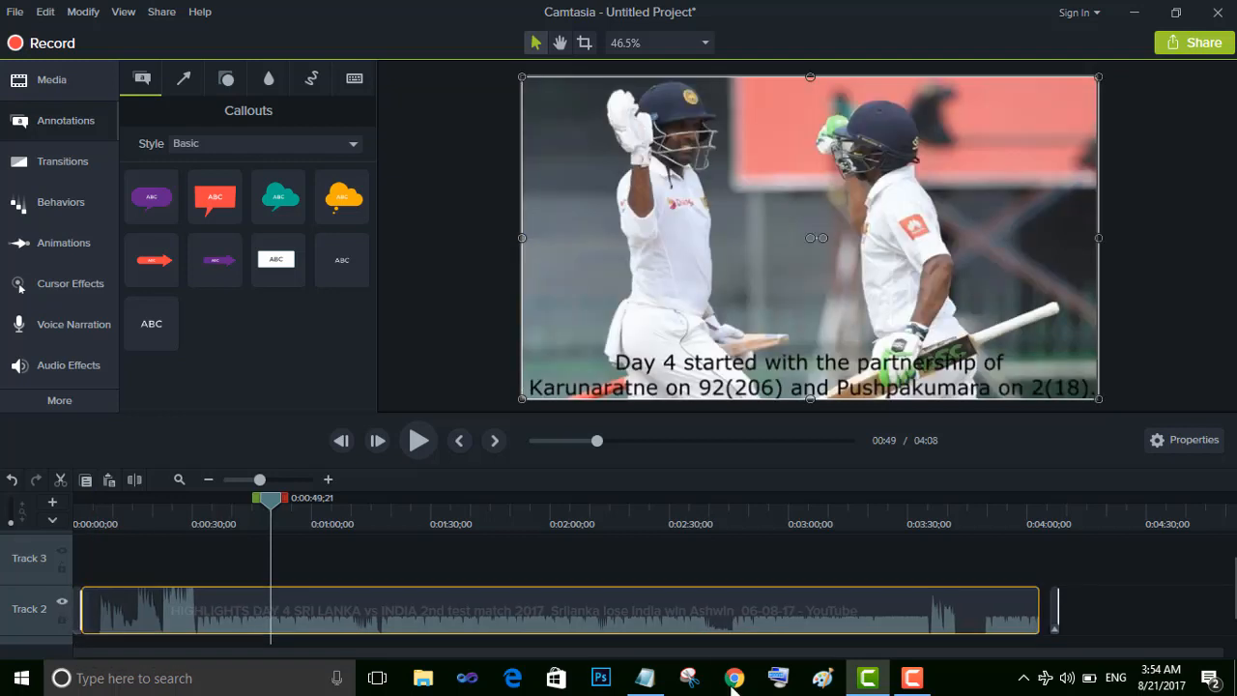
Close the gap before the closing callout so that it sits directly against the end of the video on Track 2
mouse_move(1057, 608)
mouse_down()
mouse_move(1034, 610)
mouse_move(1070, 607)
mouse_up()
click(1052, 612)
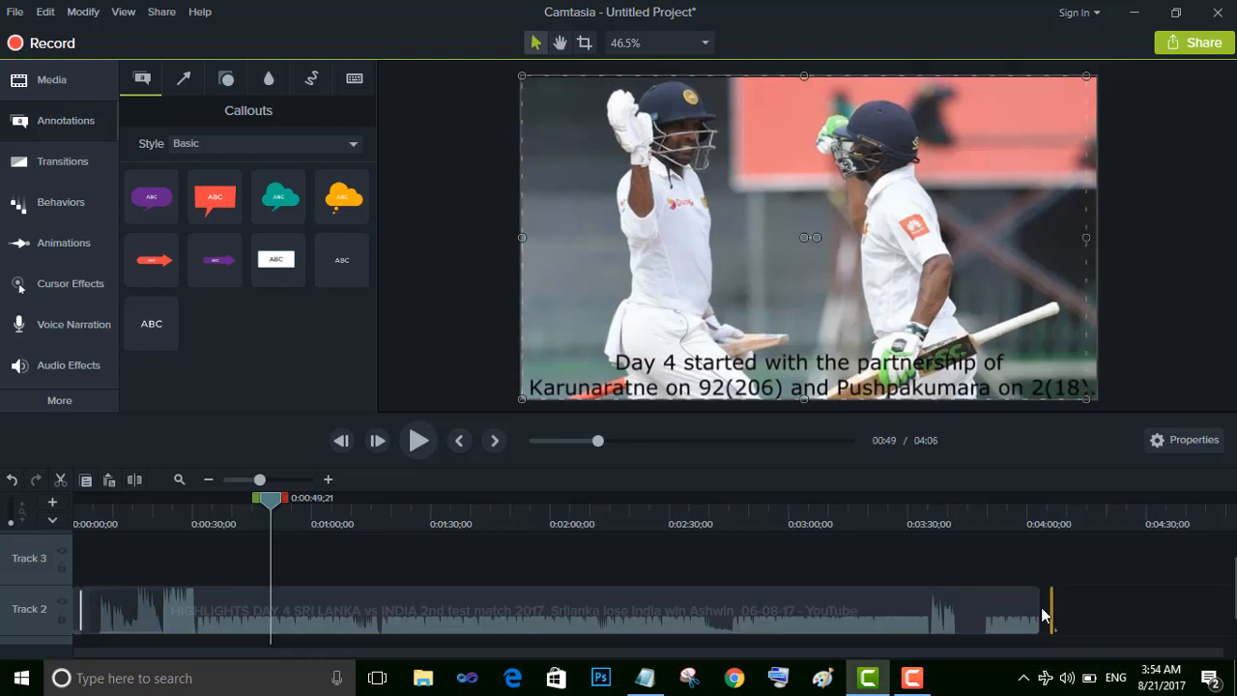
mouse_move(1052, 607)
mouse_down()
mouse_move(1077, 603)
mouse_move(1044, 603)
mouse_up()
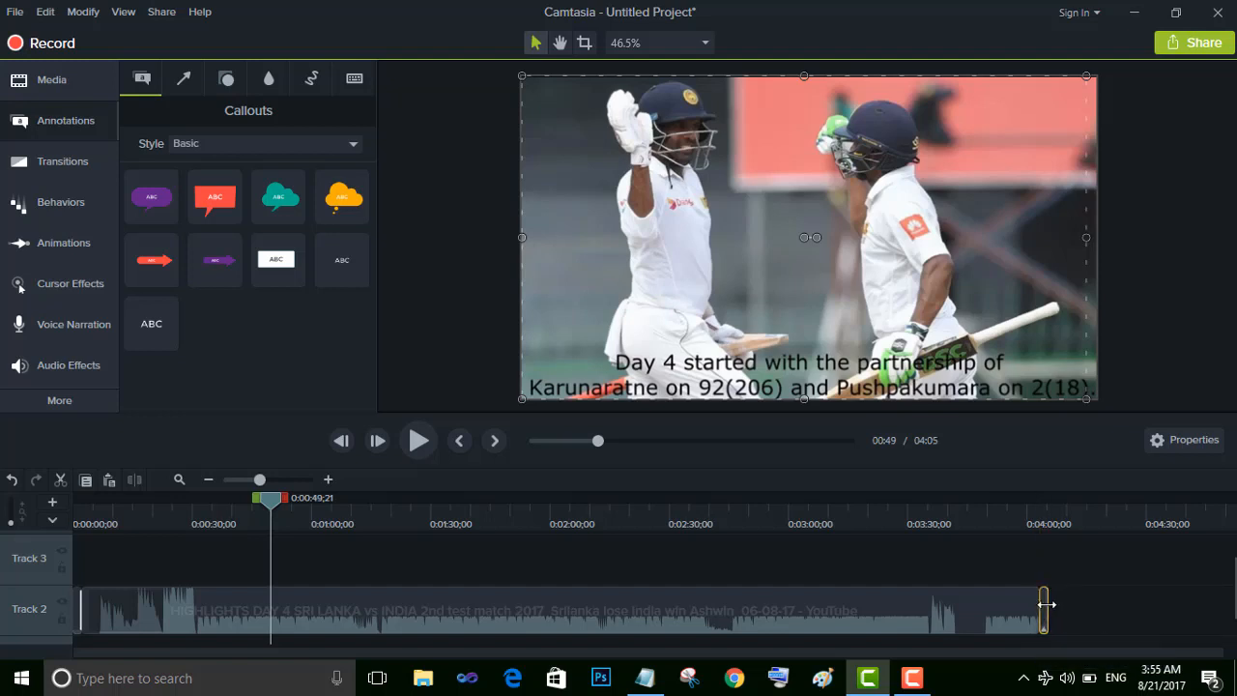
click(1010, 618)
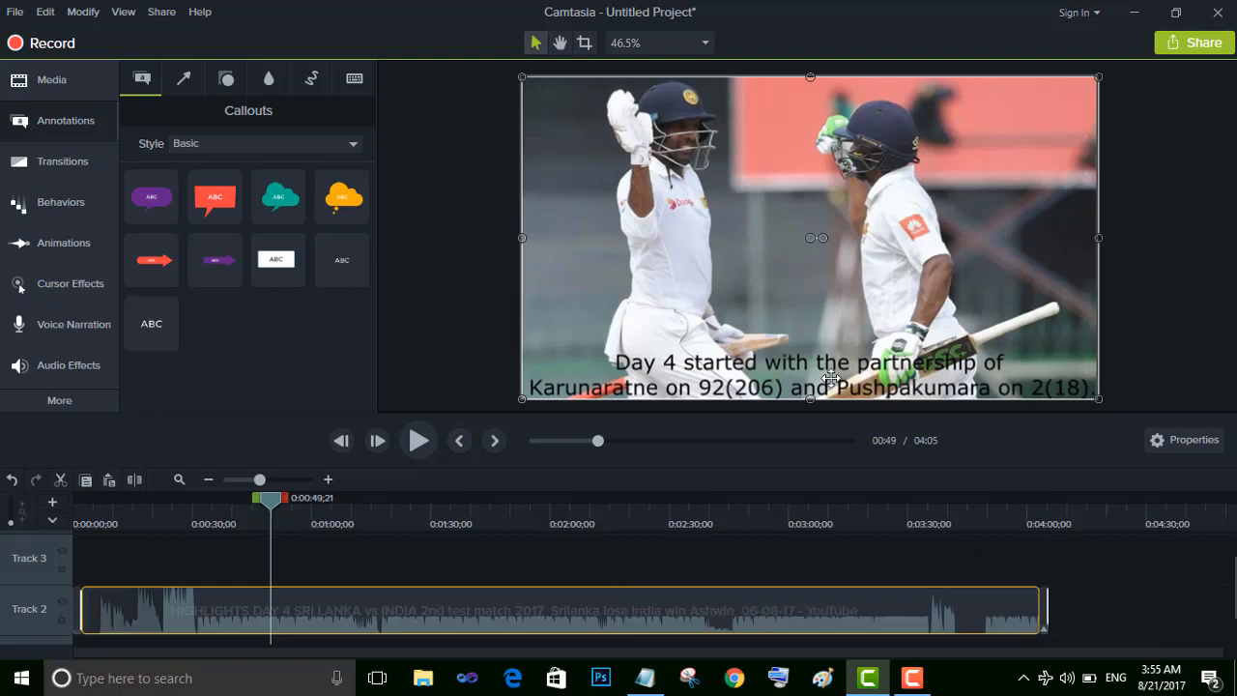
Play the timeline from the beginning to preview the opening callout and its change to the video
drag(268, 509, 7, 494)
click(414, 444)
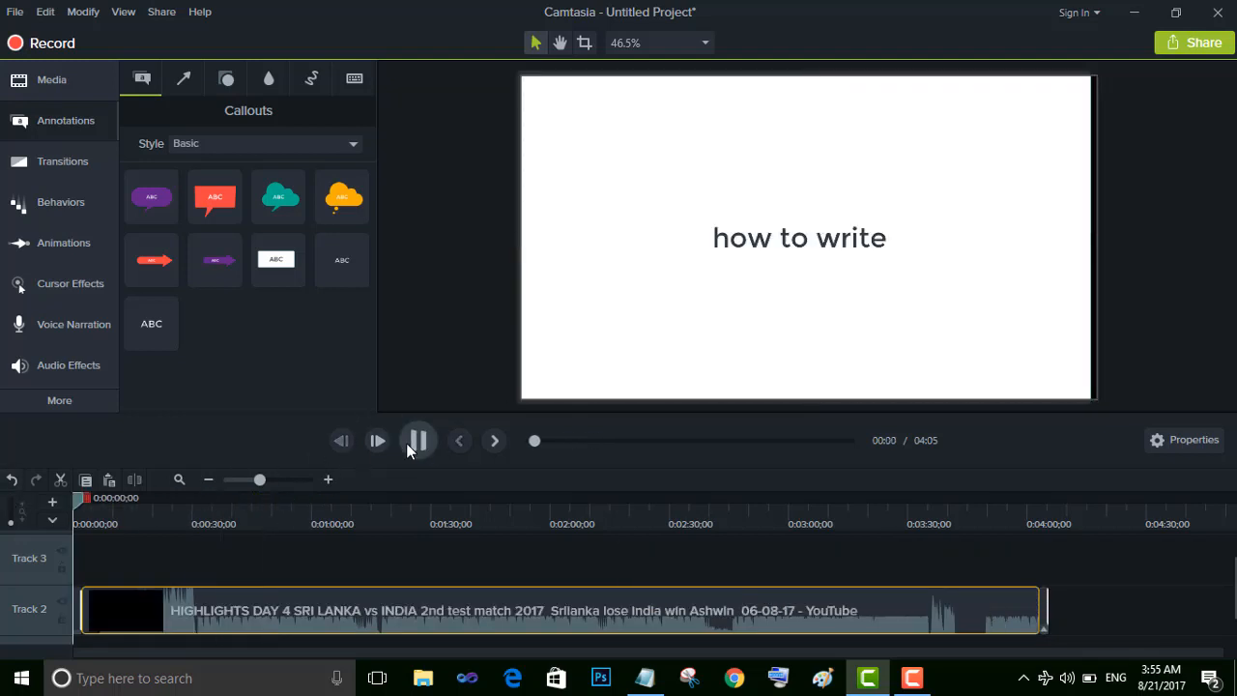
click(419, 440)
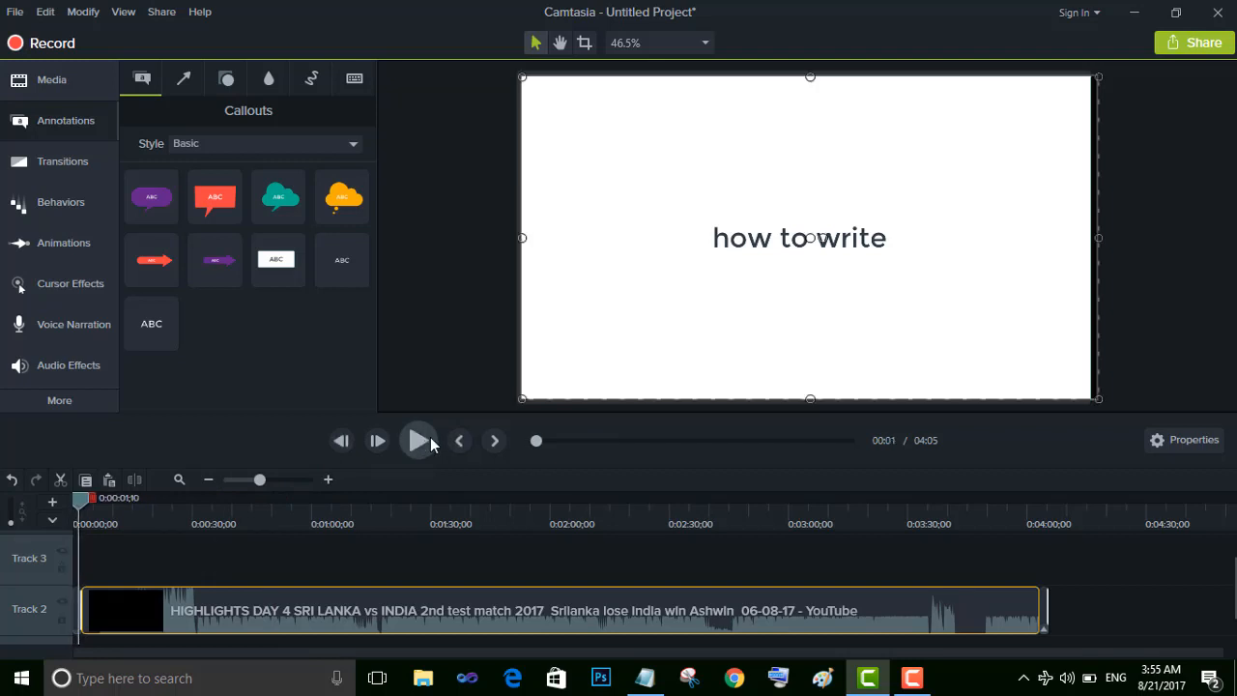
click(430, 437)
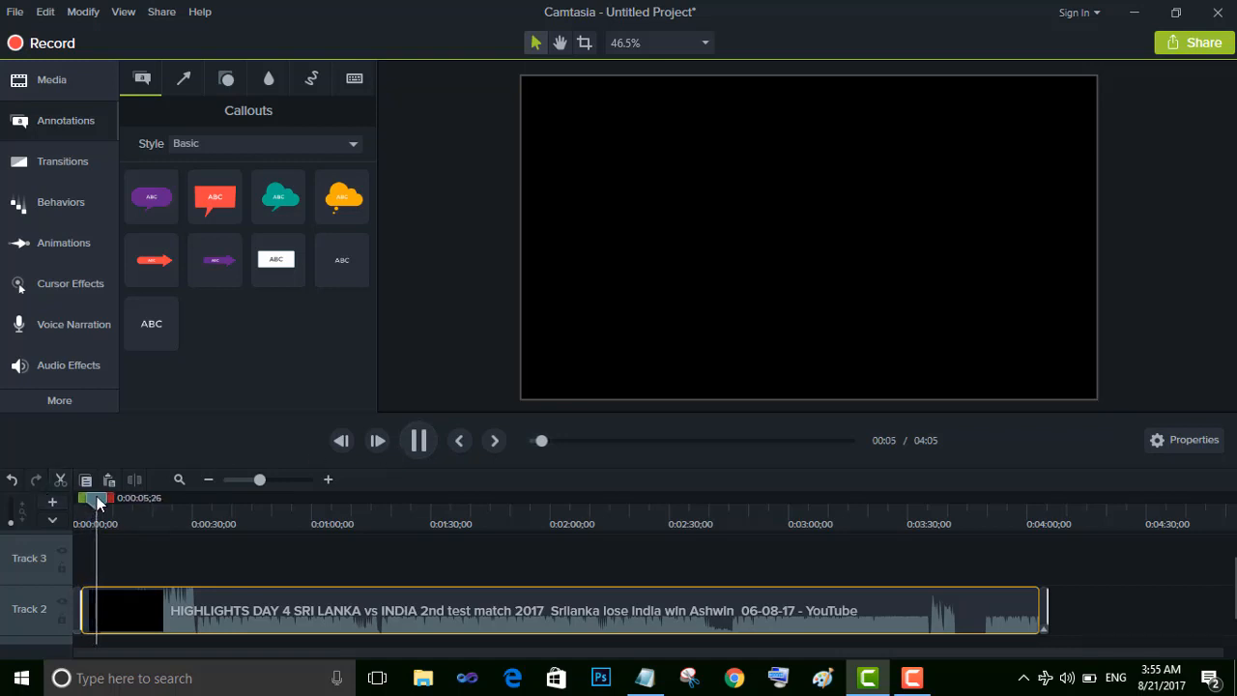
Preview the cricket video at several points along the timeline up to the closing callout
drag(104, 501, 227, 568)
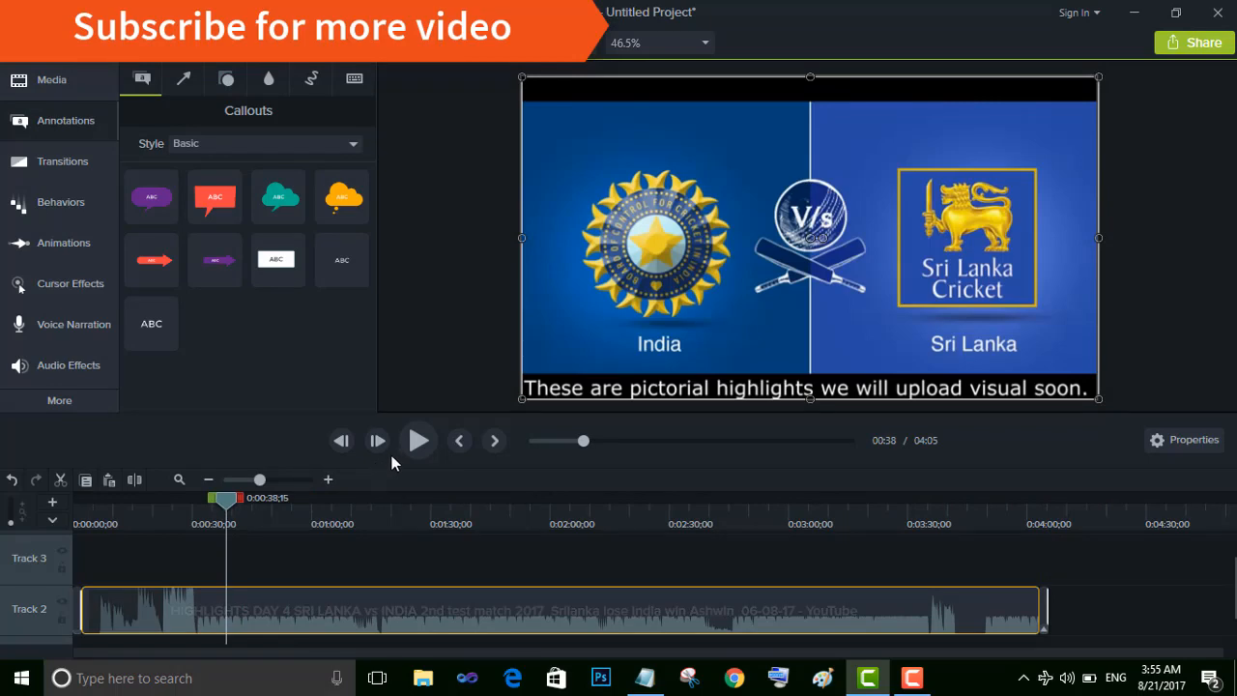
drag(227, 501, 274, 507)
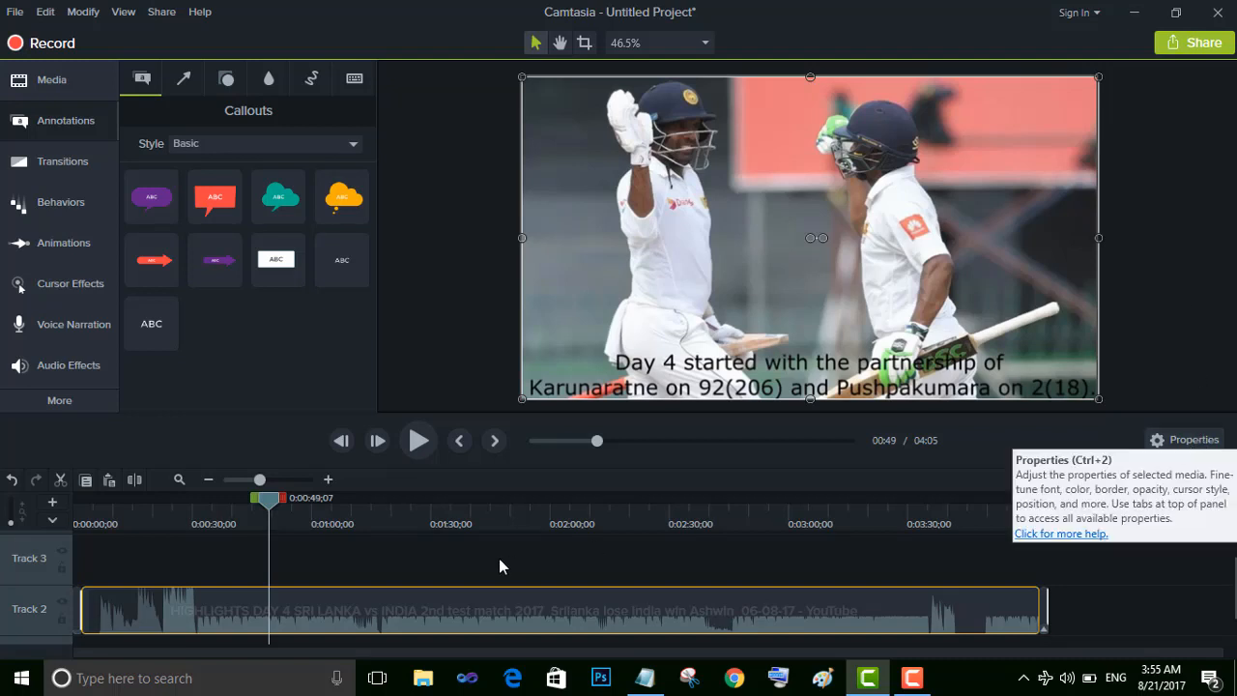
drag(270, 500, 1045, 525)
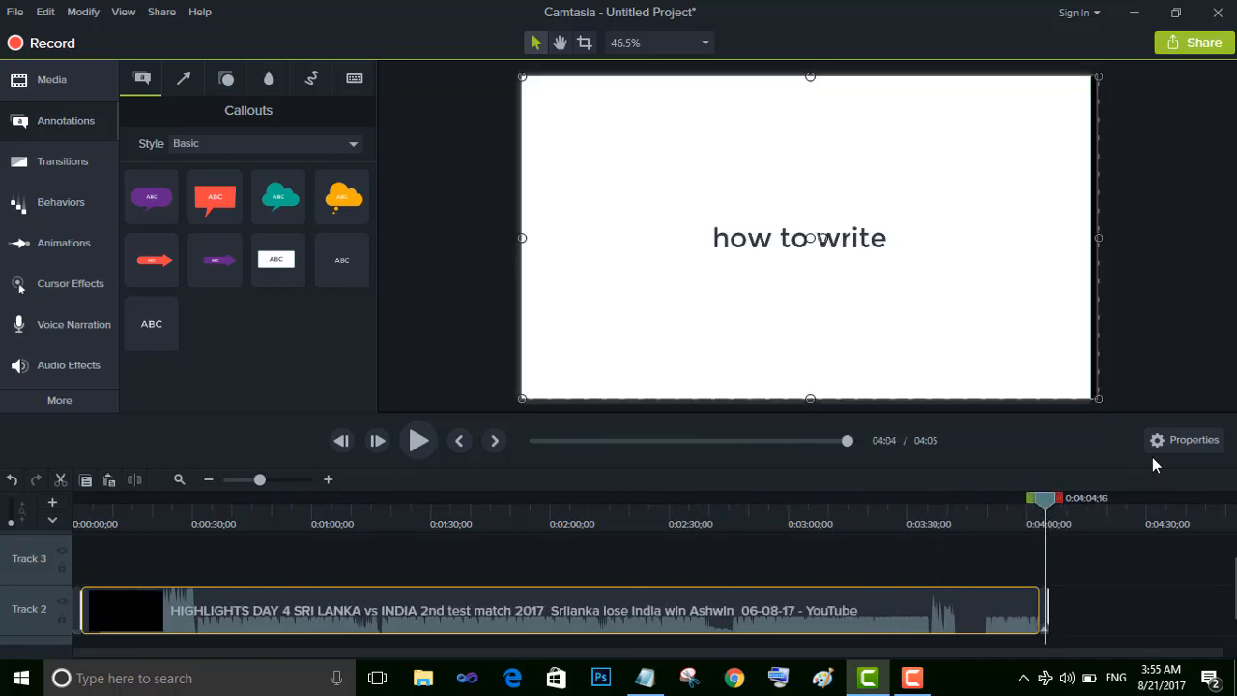
Set the cricket video's opacity to 73% and its scale to 462.6%, and review its audio properties
click(1172, 441)
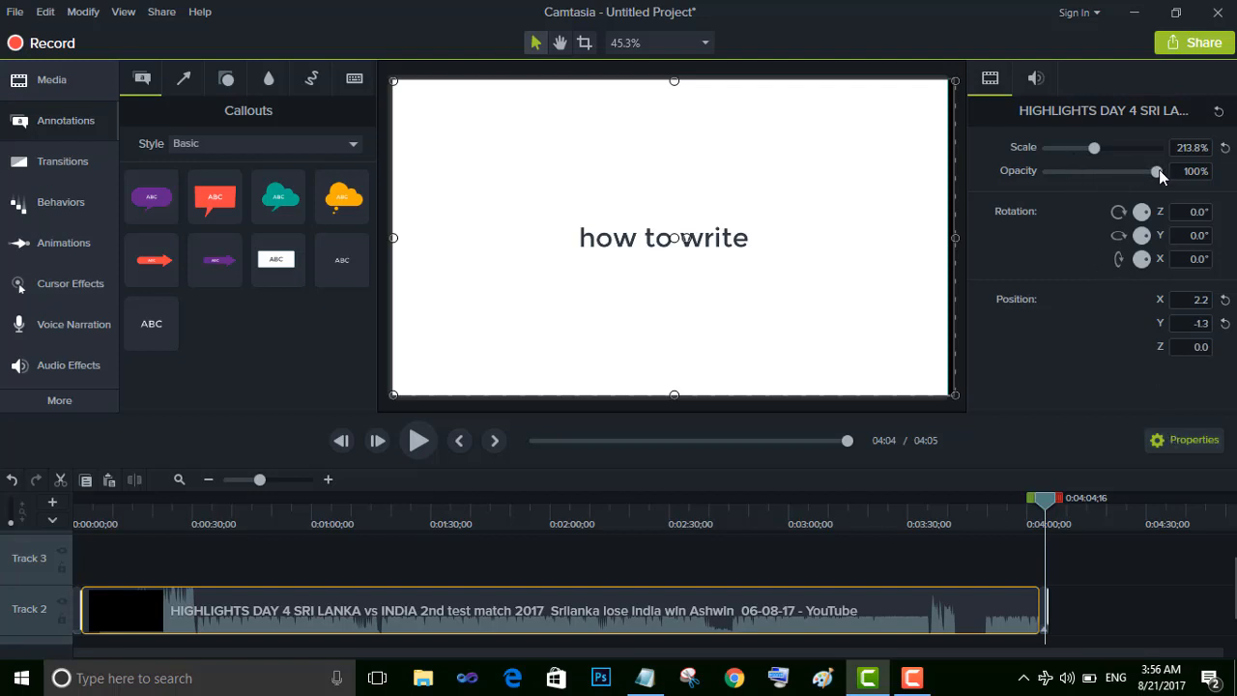
drag(1159, 170, 1129, 166)
click(1122, 150)
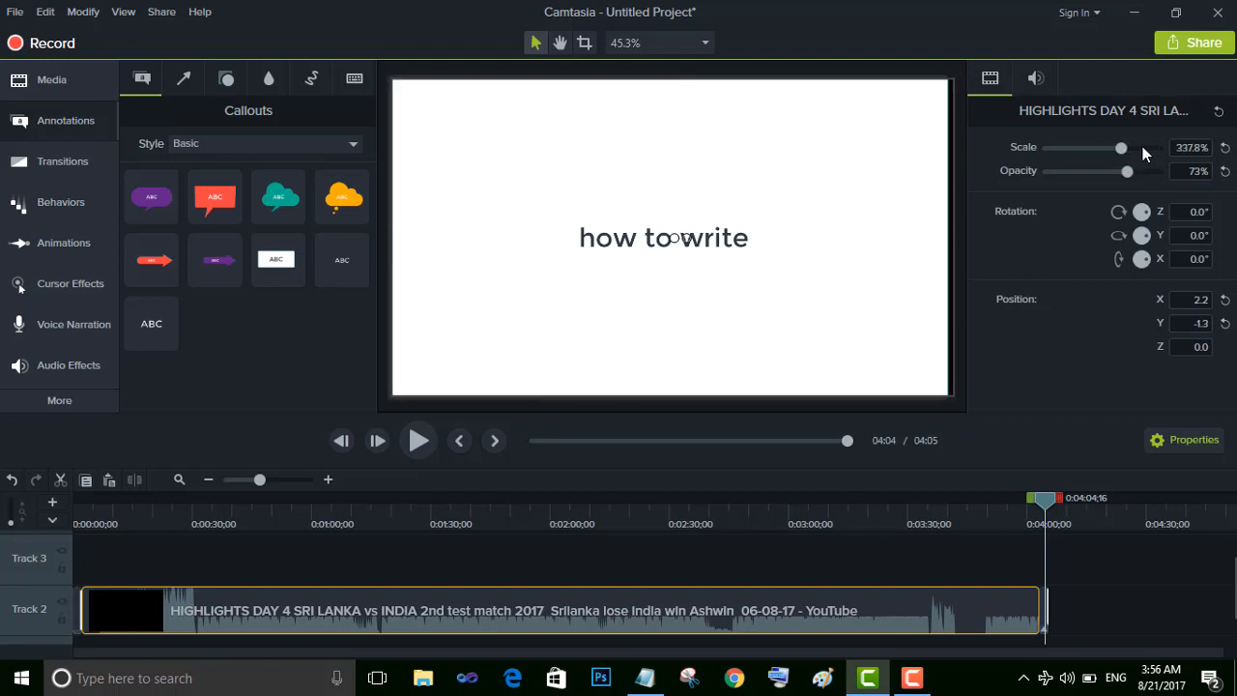
click(1149, 146)
click(1183, 446)
click(1183, 447)
click(1037, 82)
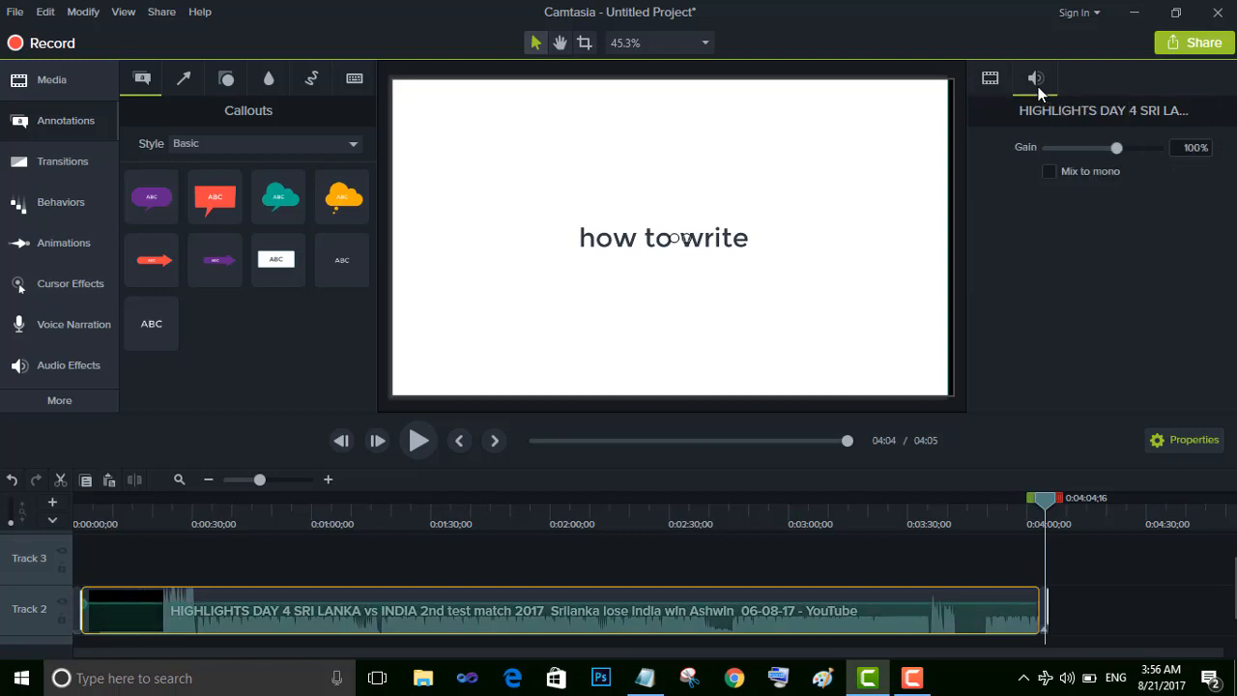
click(991, 80)
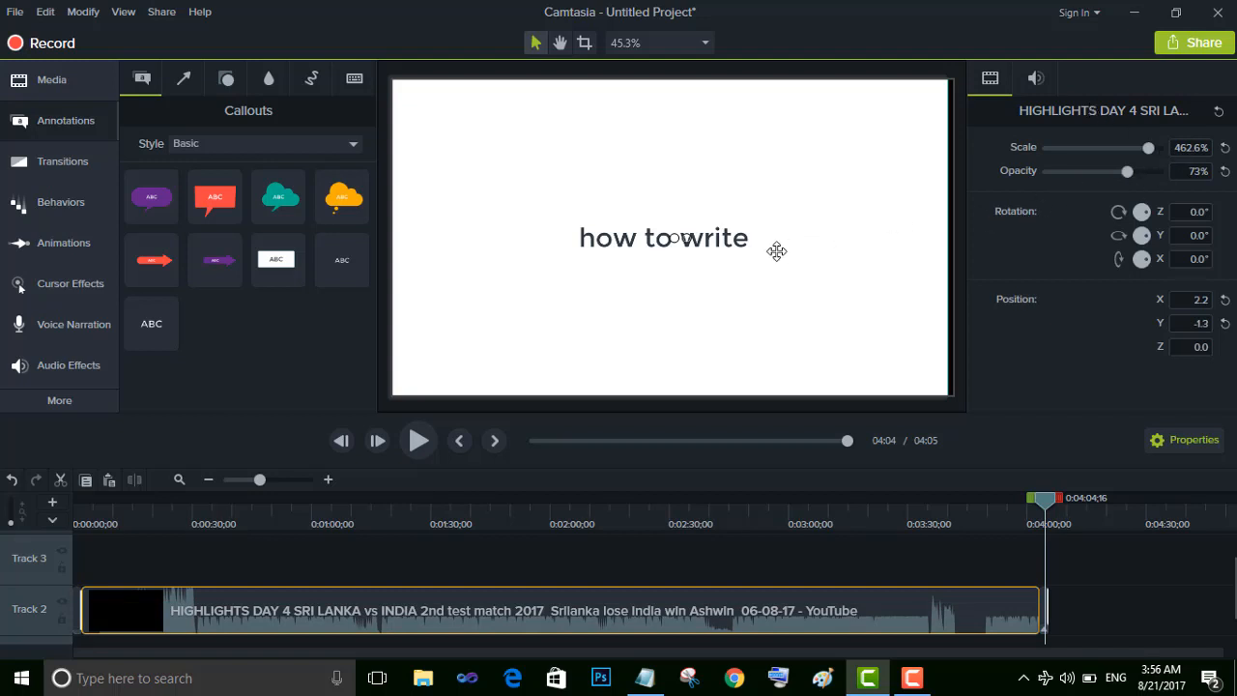
click(745, 247)
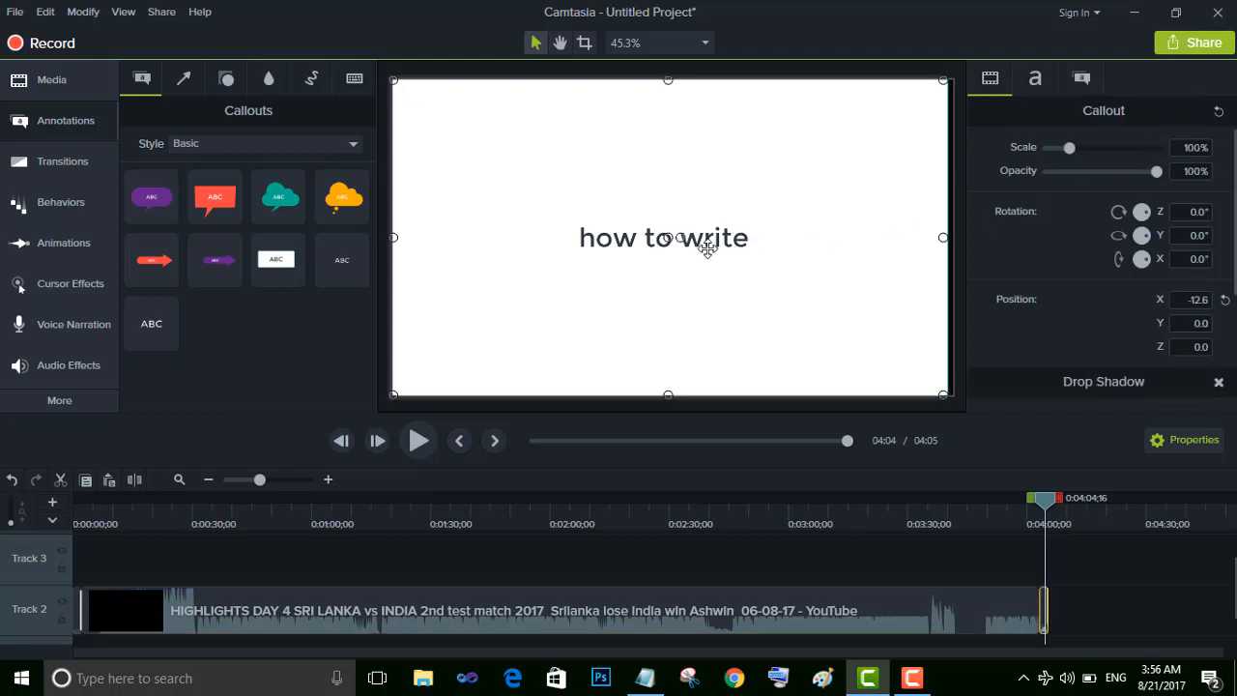
double_click(704, 232)
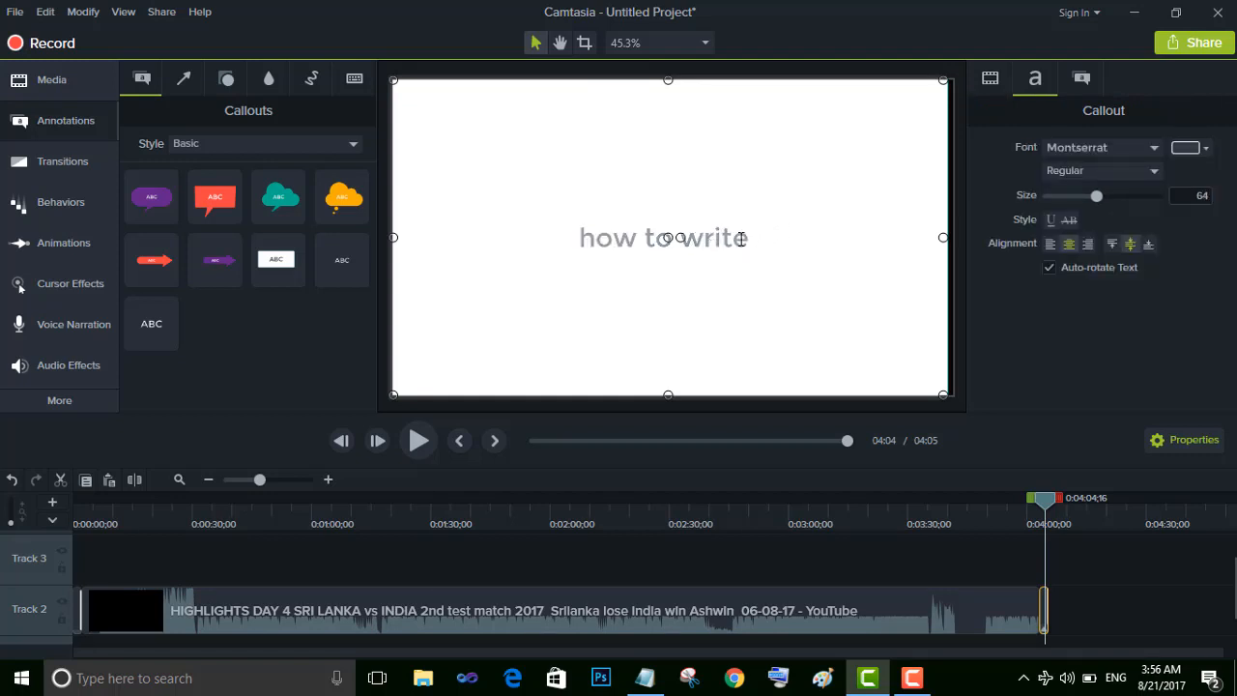
click(749, 240)
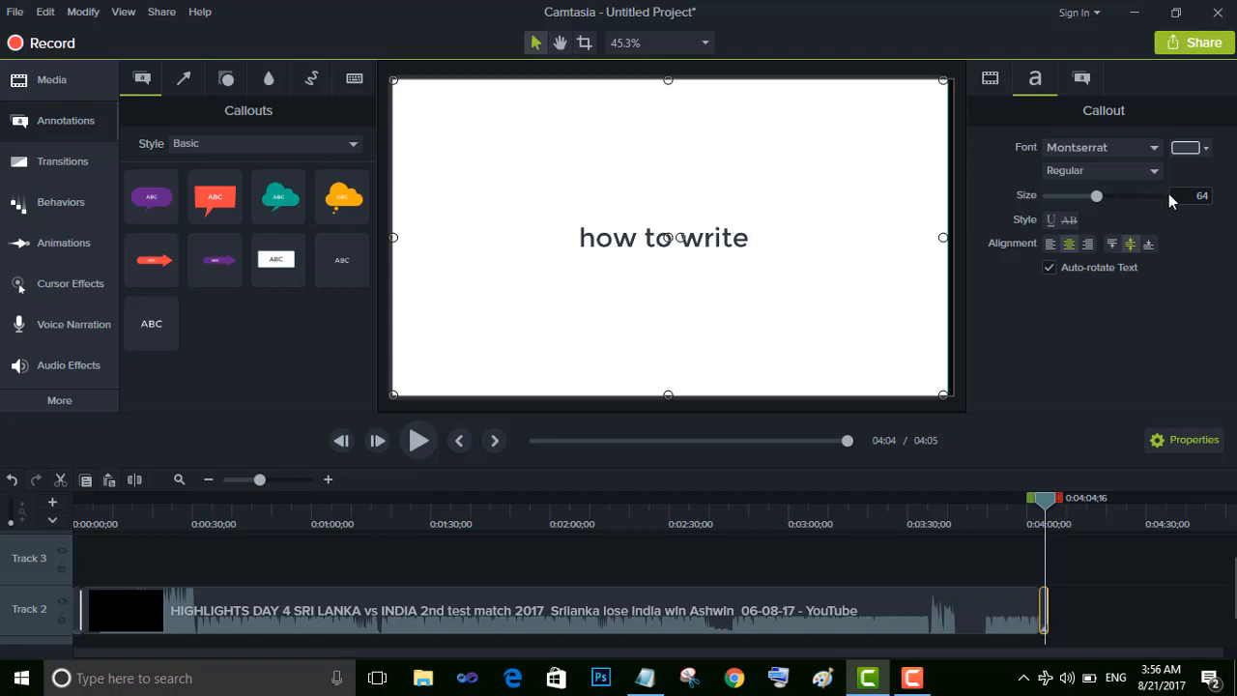
key(Delete)
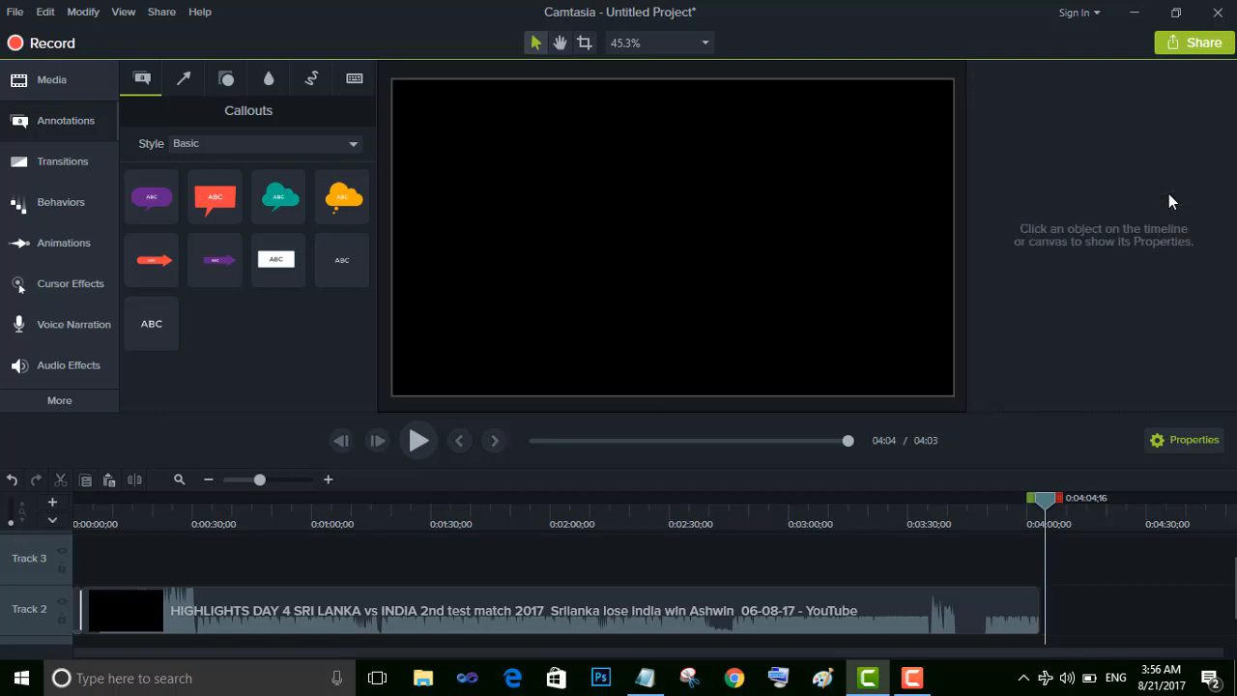
key(ctrl+z)
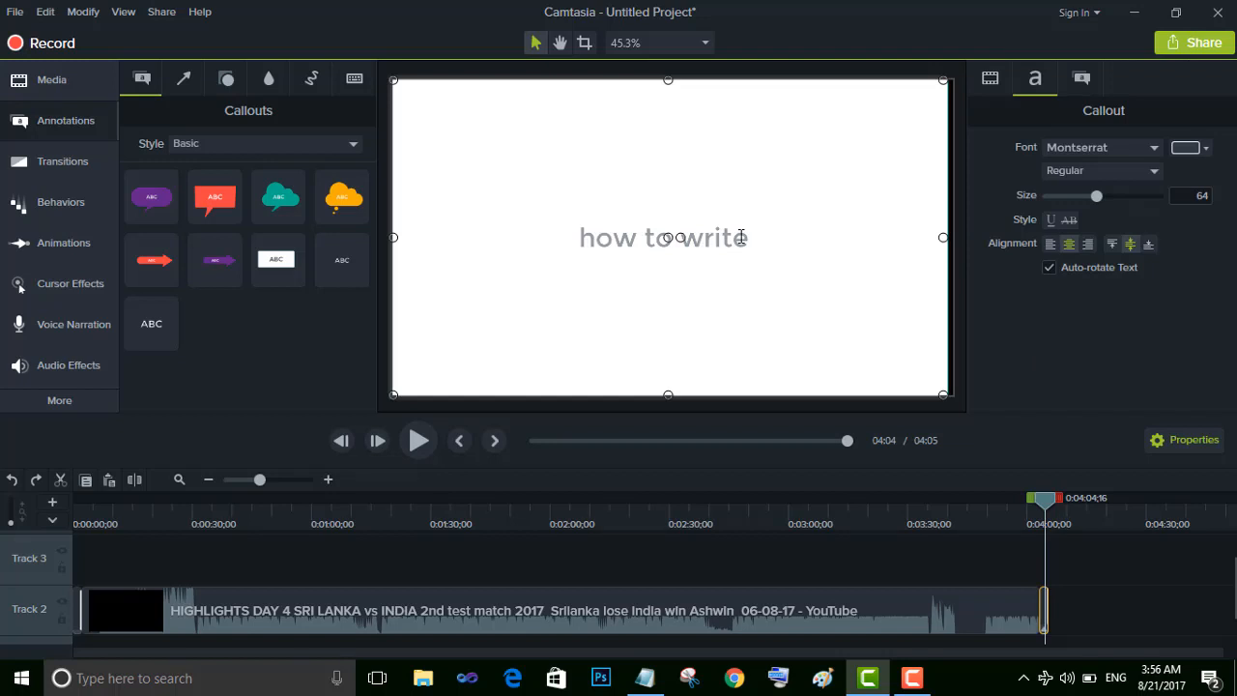
Replace the closing callout's text with "camtasia", giving "ta" font size 58 and "sia" font size 123
text(cam)
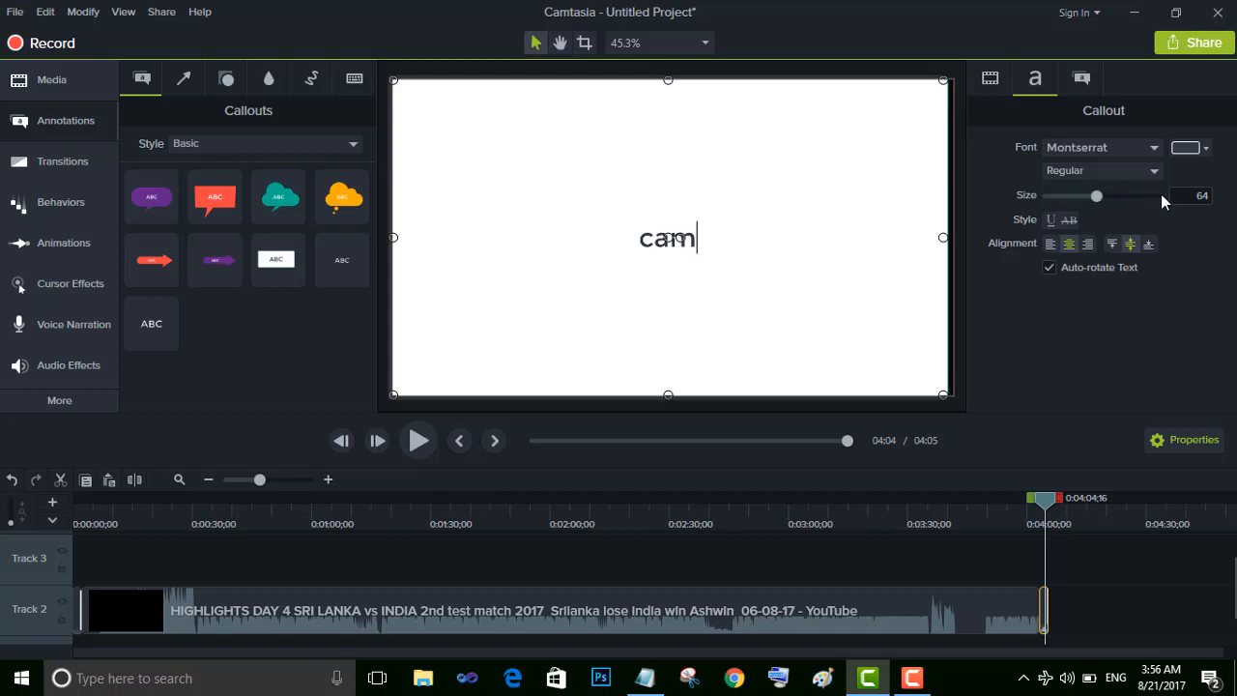
text(ta)
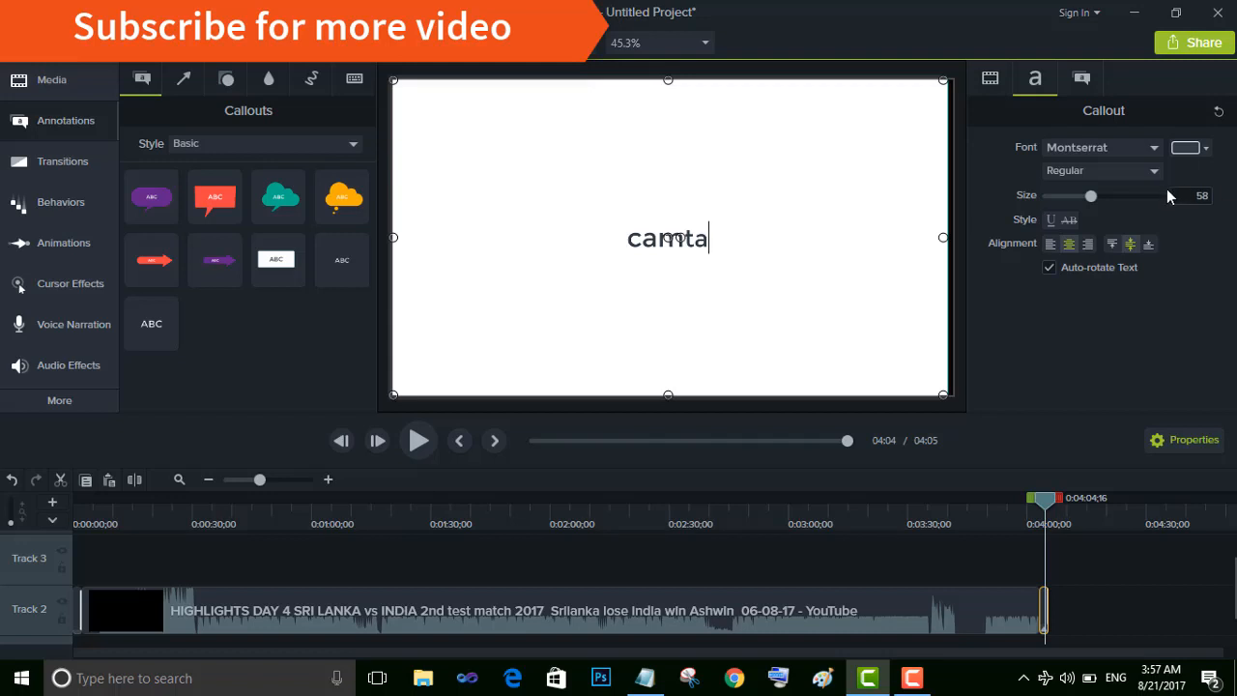
click(1203, 196)
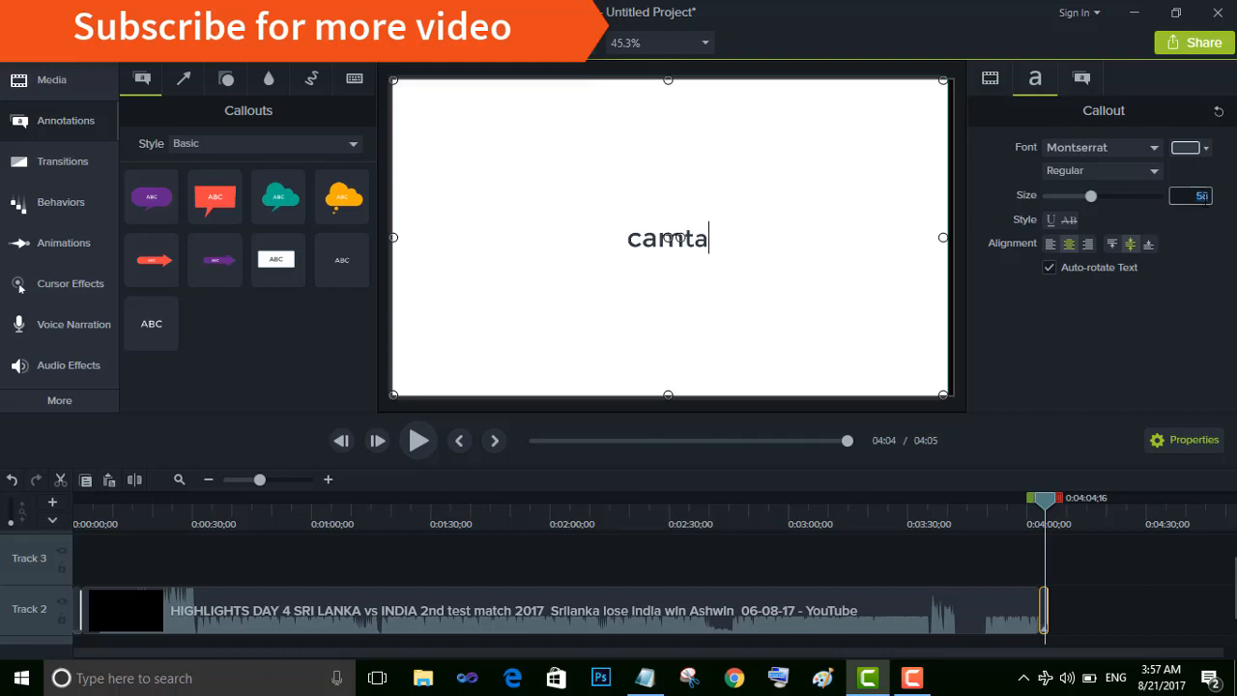
click(1155, 197)
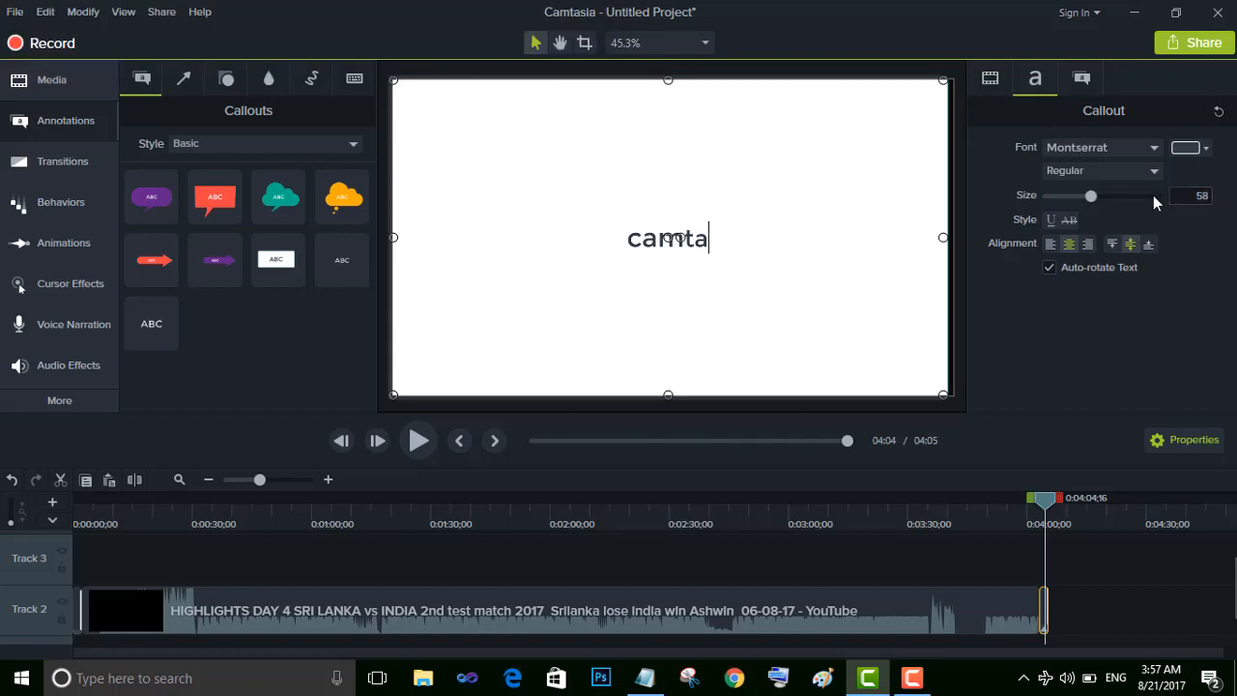
click(1154, 196)
text(S)
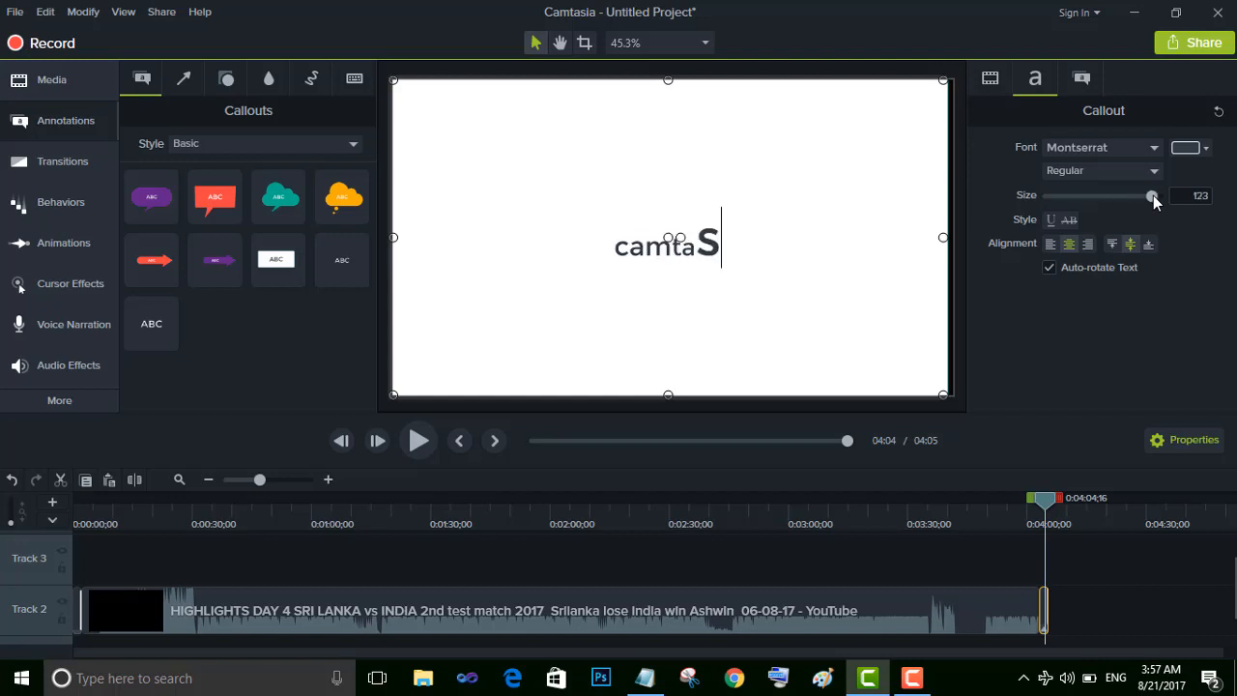
text(ia)
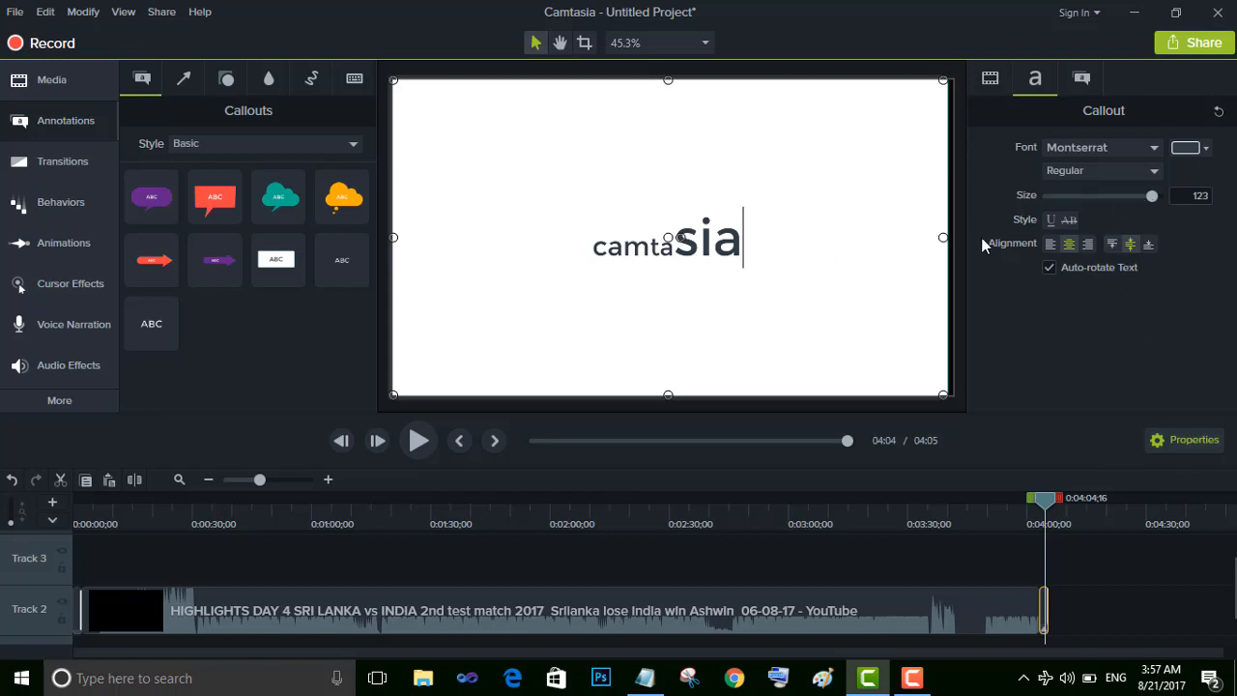
Append the word "studio" to the closing callout's text at font size 70
click(1103, 192)
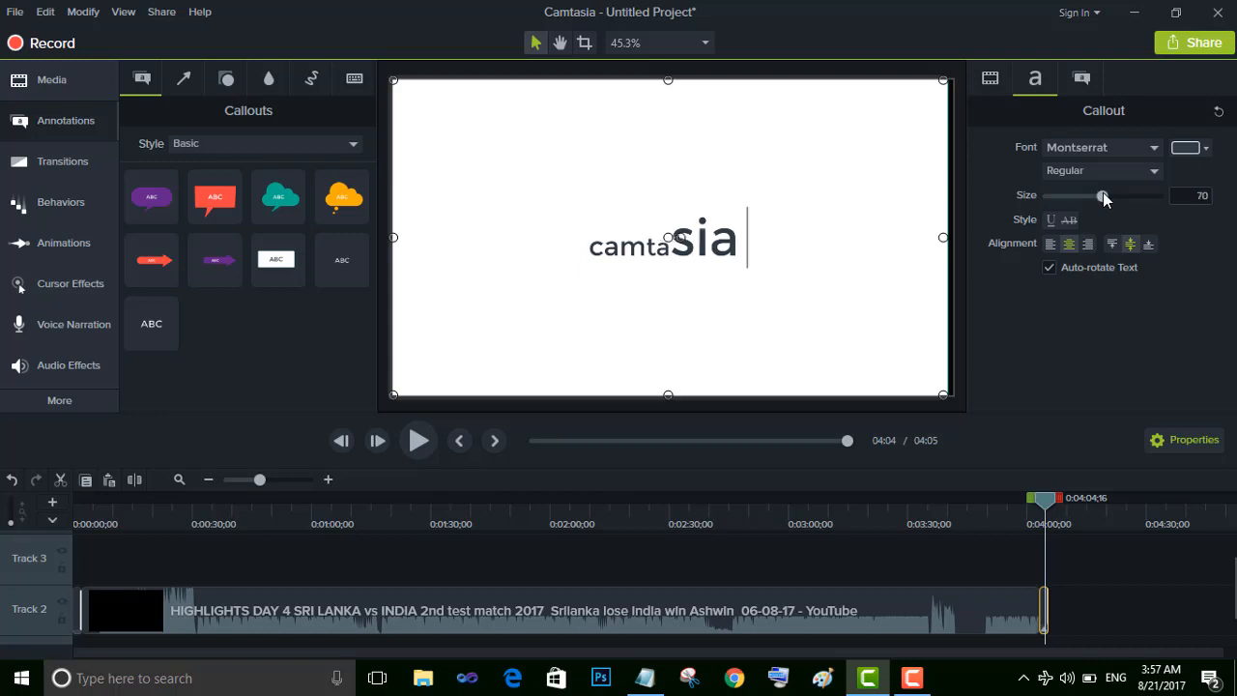
text(st)
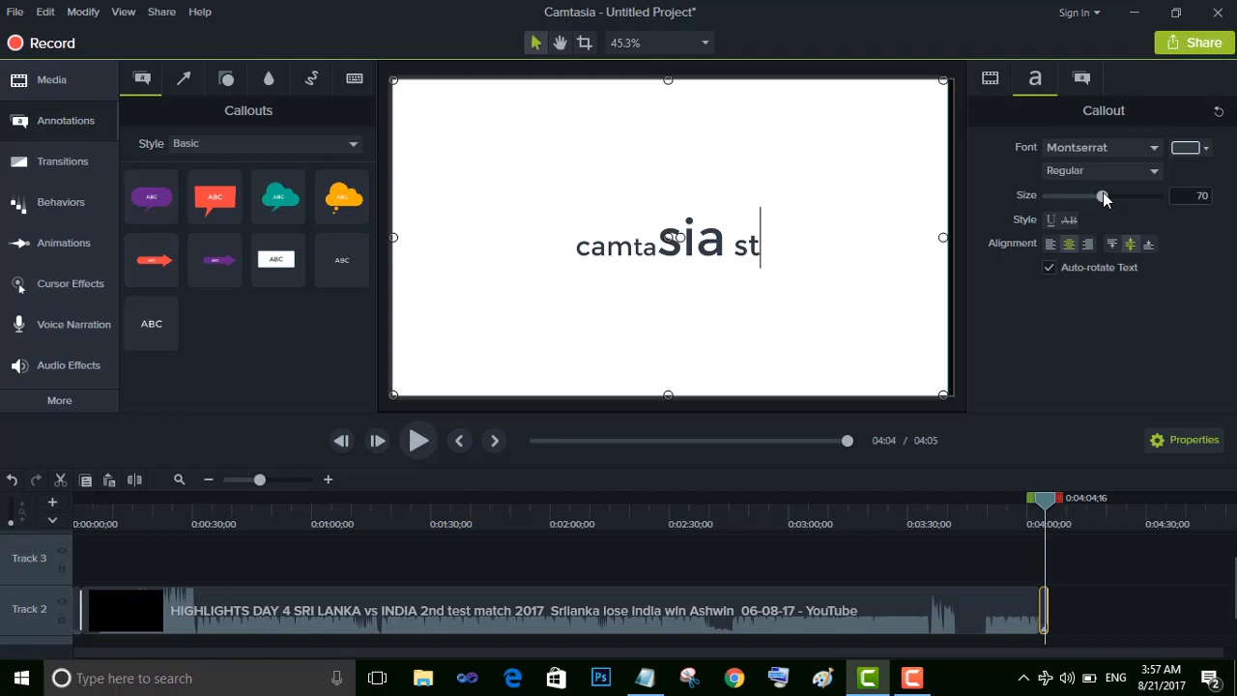
text(udio)
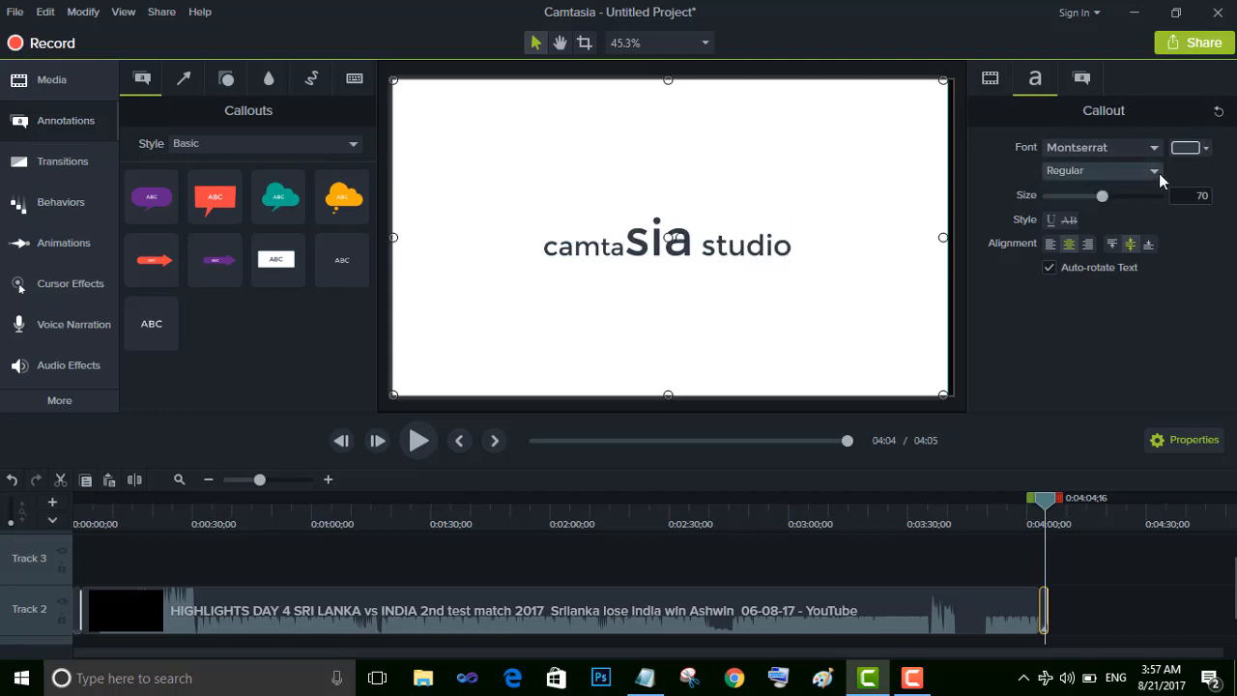
Append "add annotations" in pink to the closing callout's text
click(1204, 149)
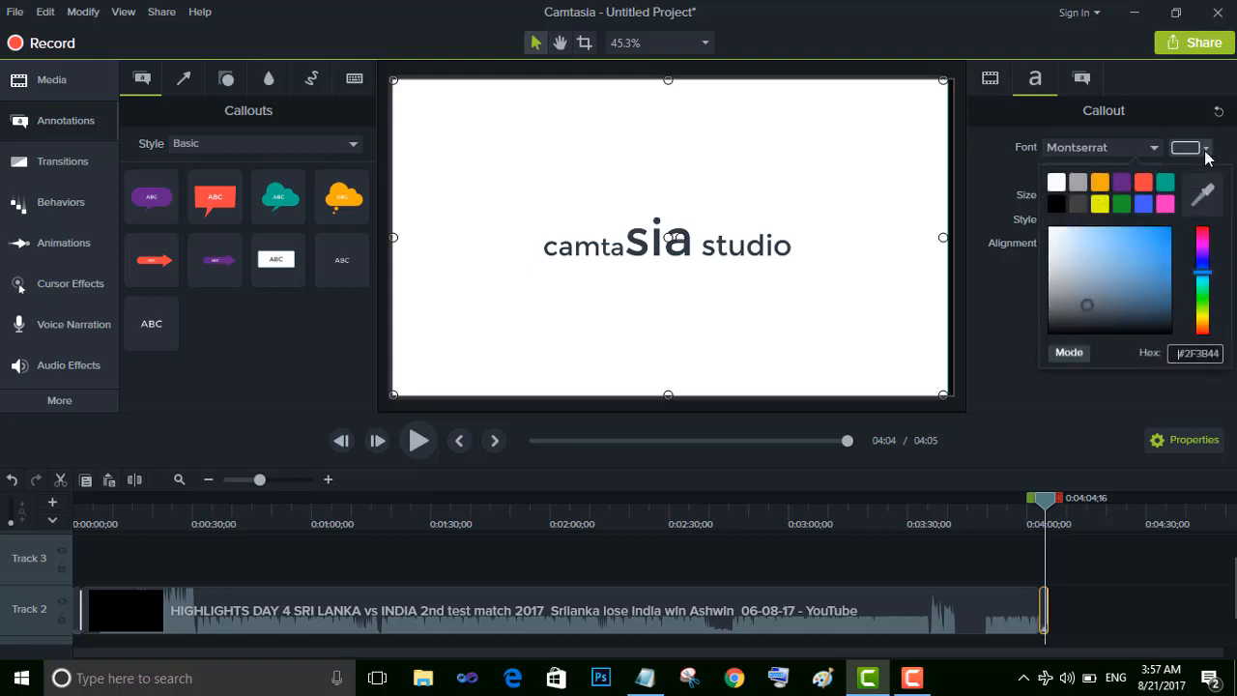
click(1164, 204)
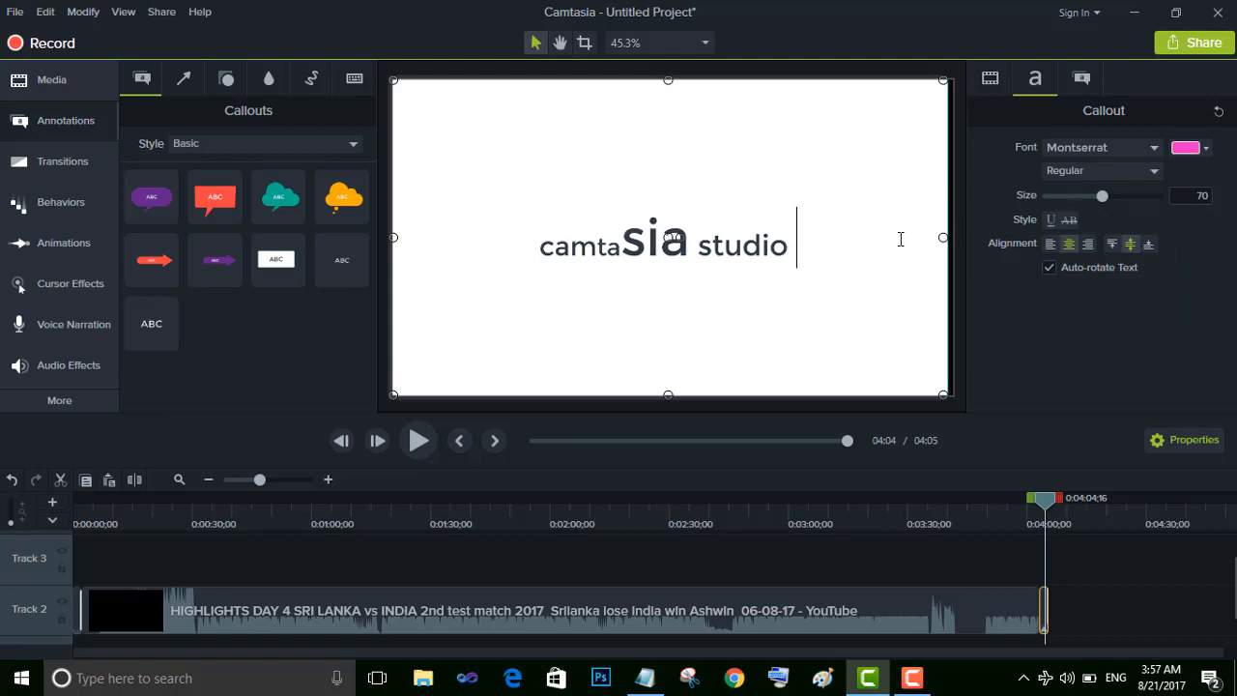
text(add)
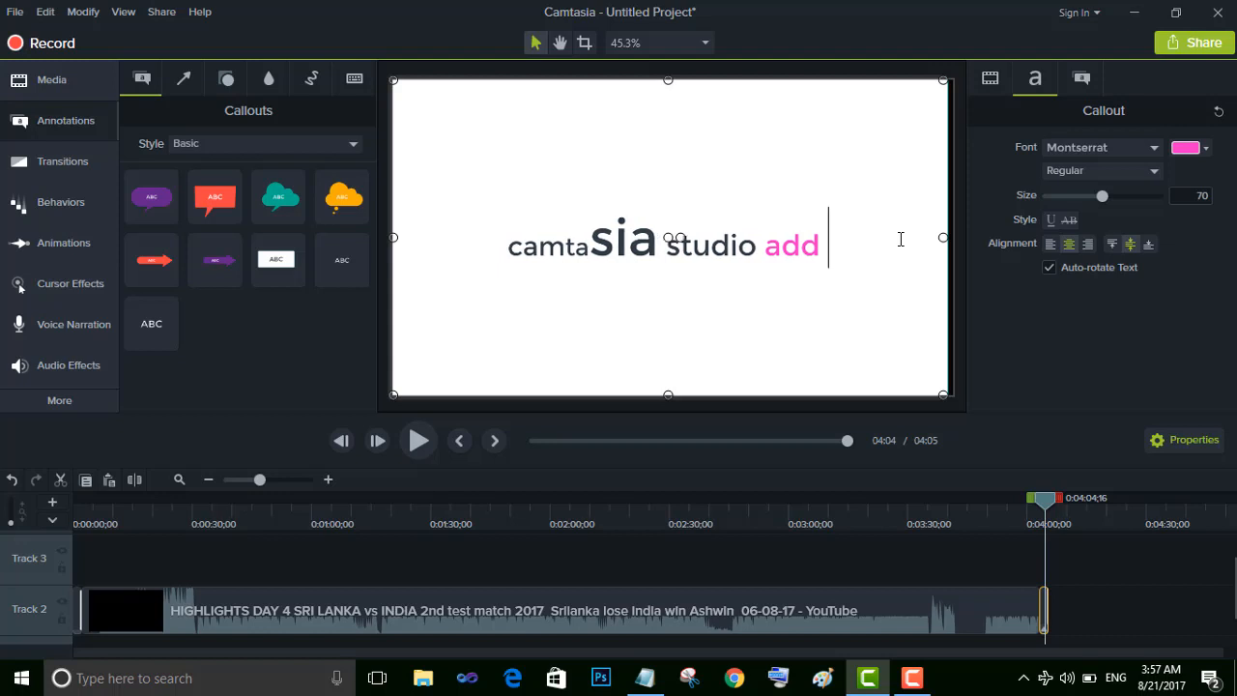
text( ann)
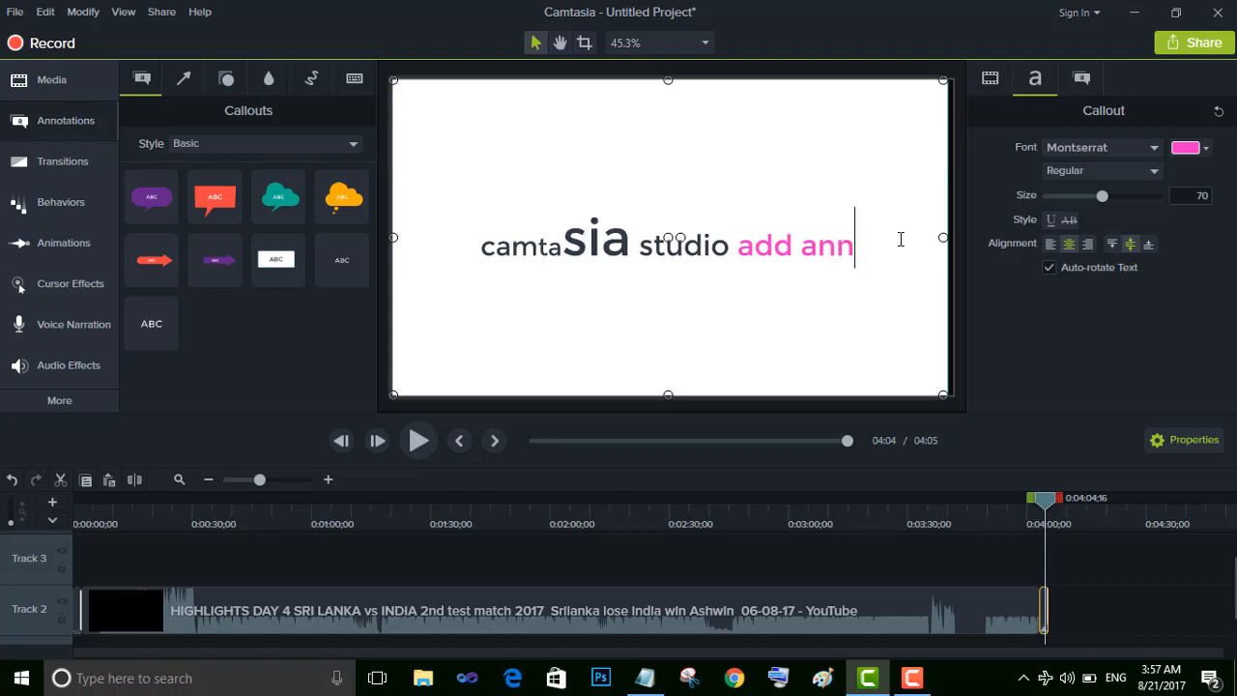
text(o)
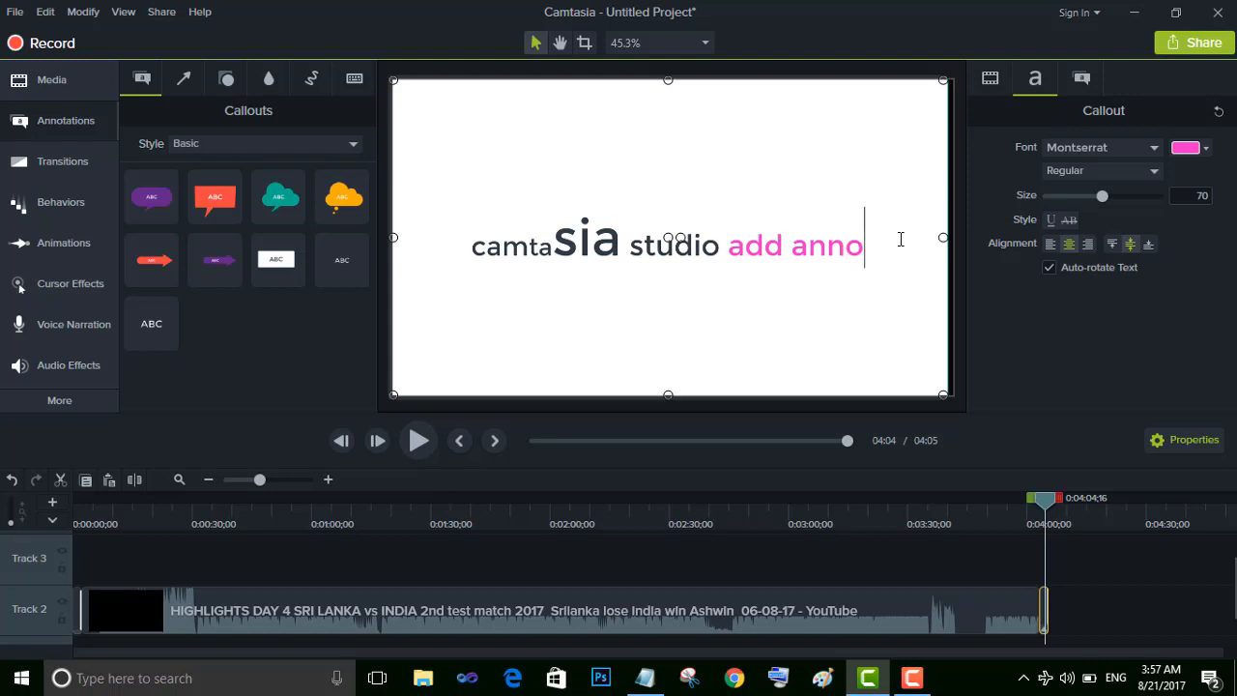
text(t)
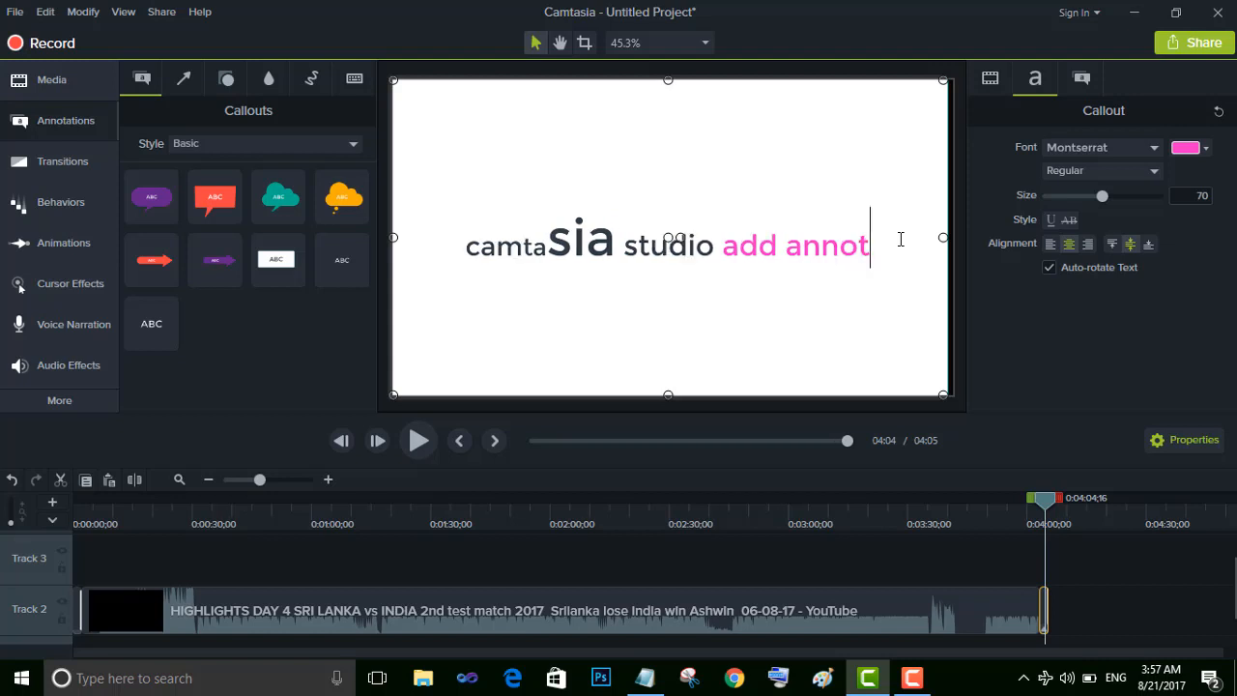
text(a)
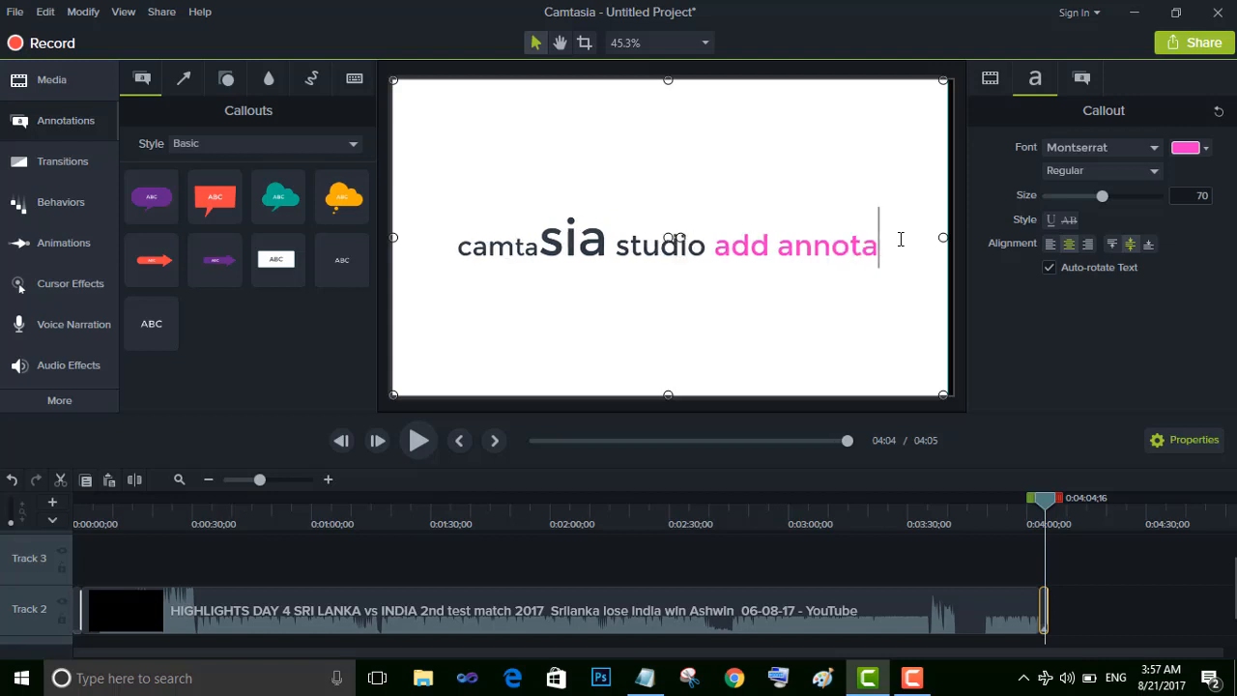
text(tio)
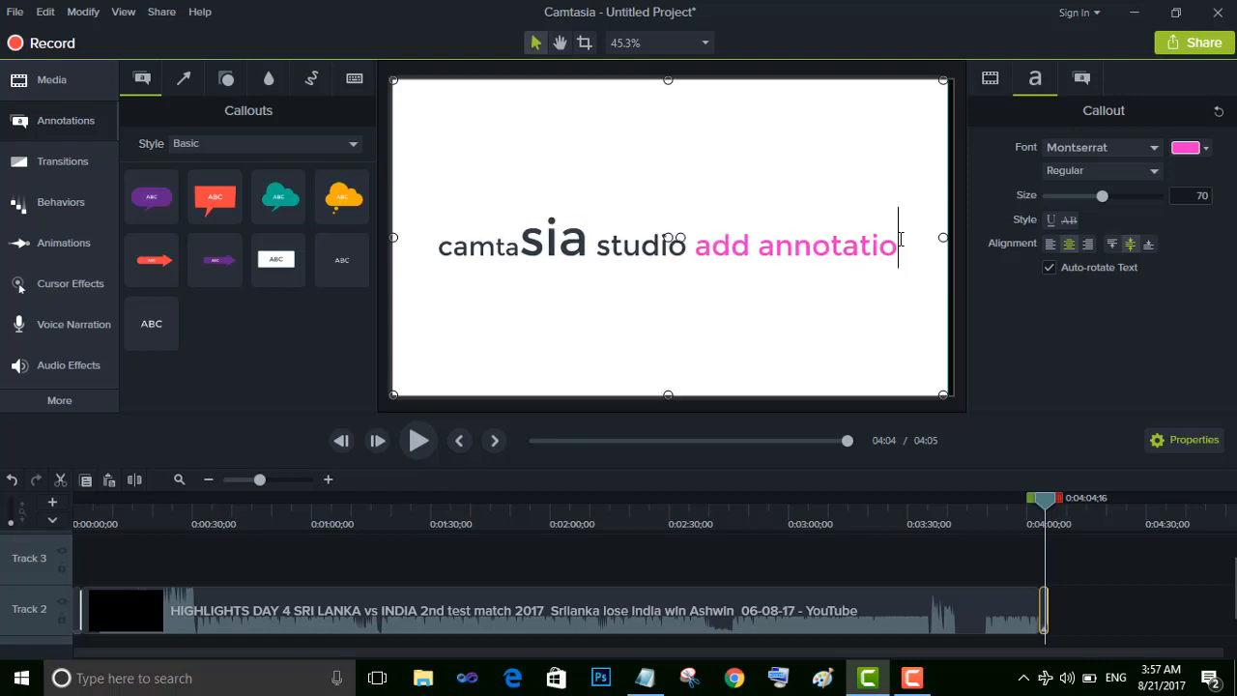
text(ns)
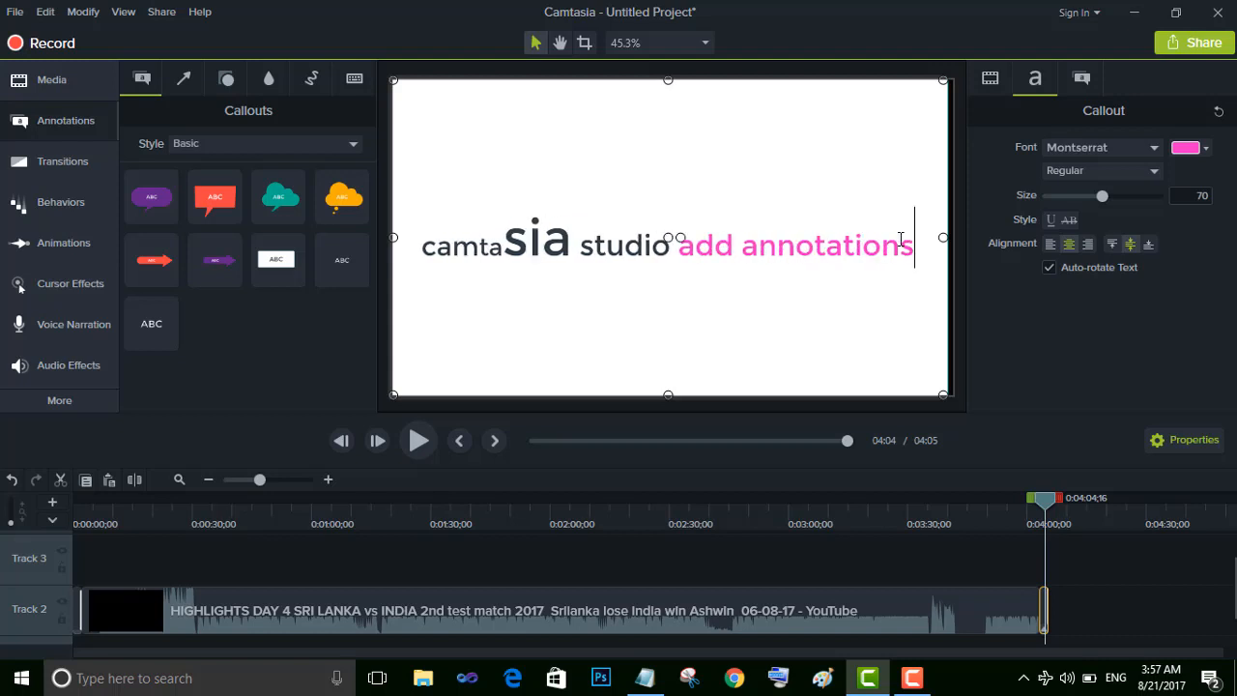
Append "byb" and the author's full name in green to the closing callout's text
click(1207, 148)
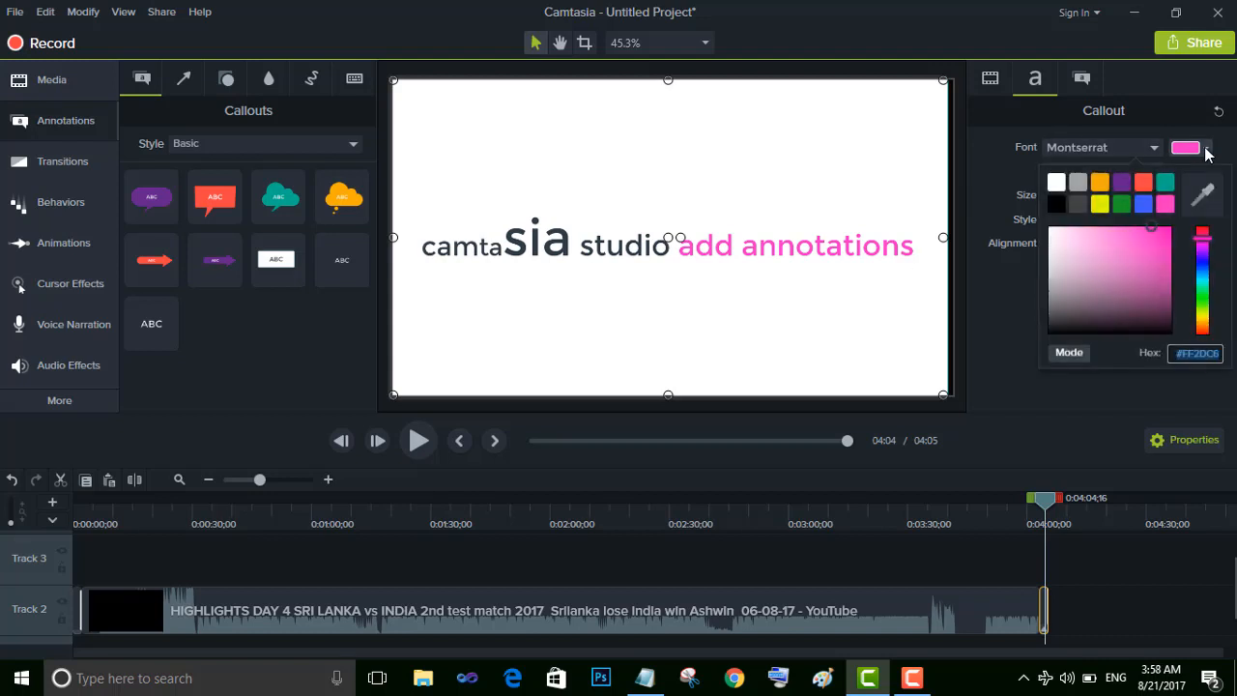
click(1119, 203)
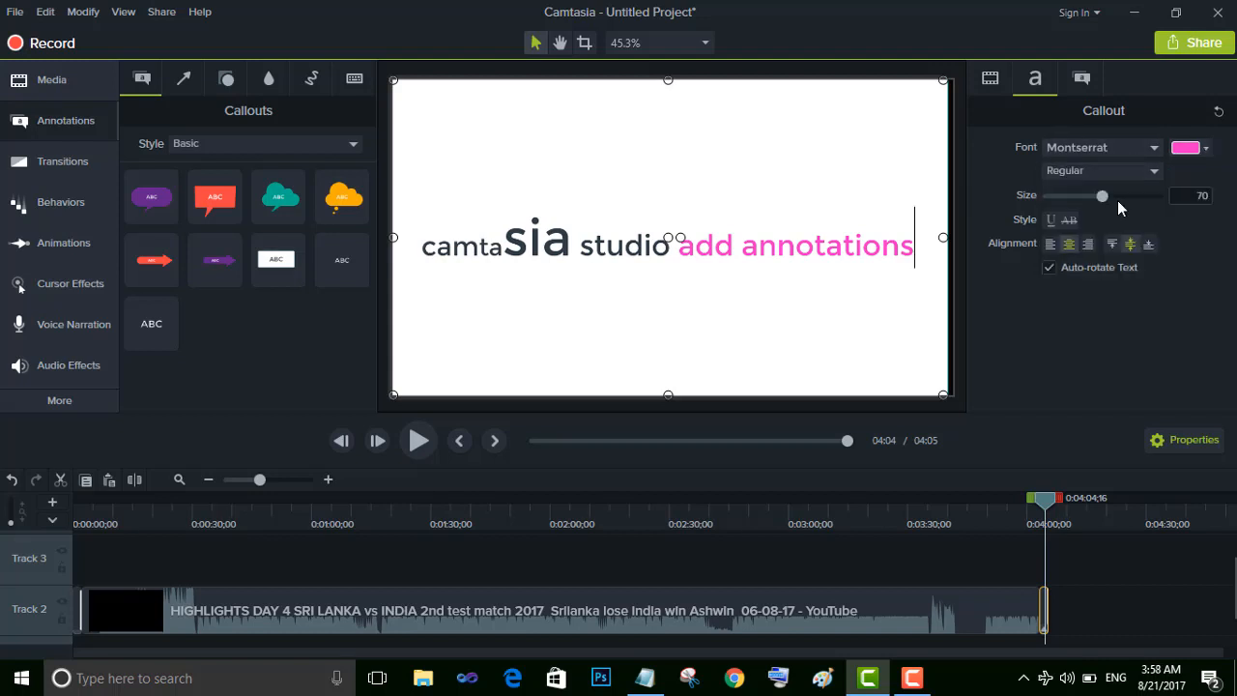
text(byb)
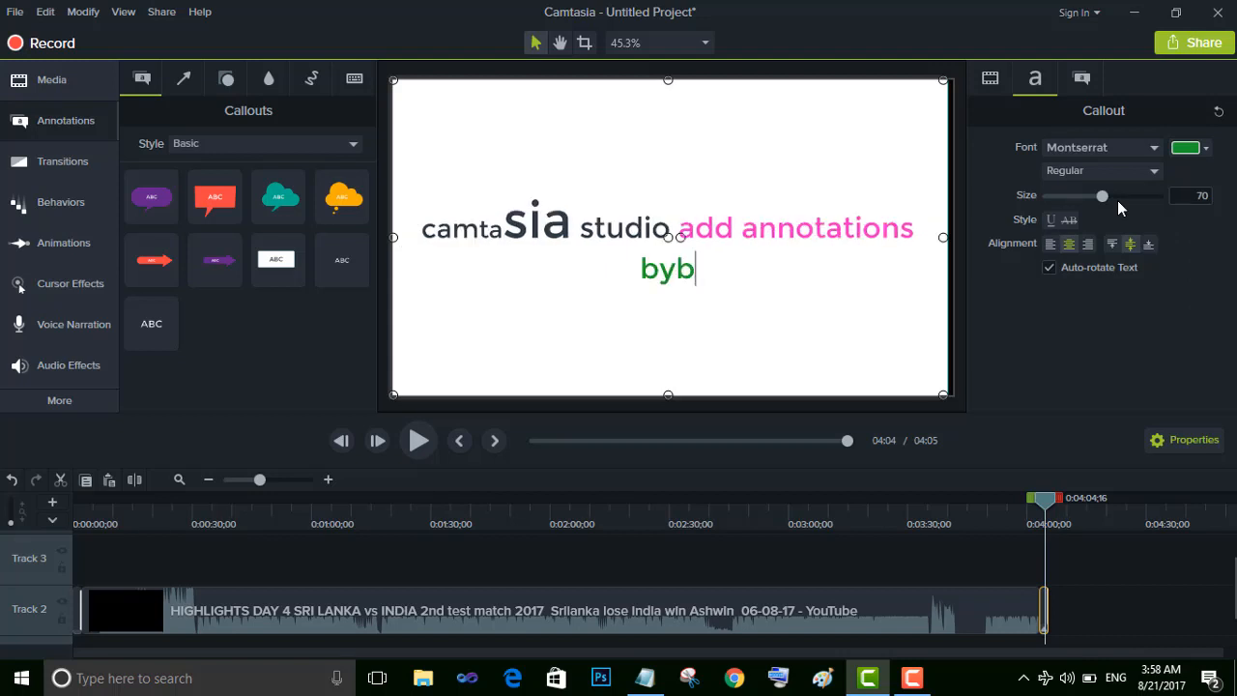
text(sham)
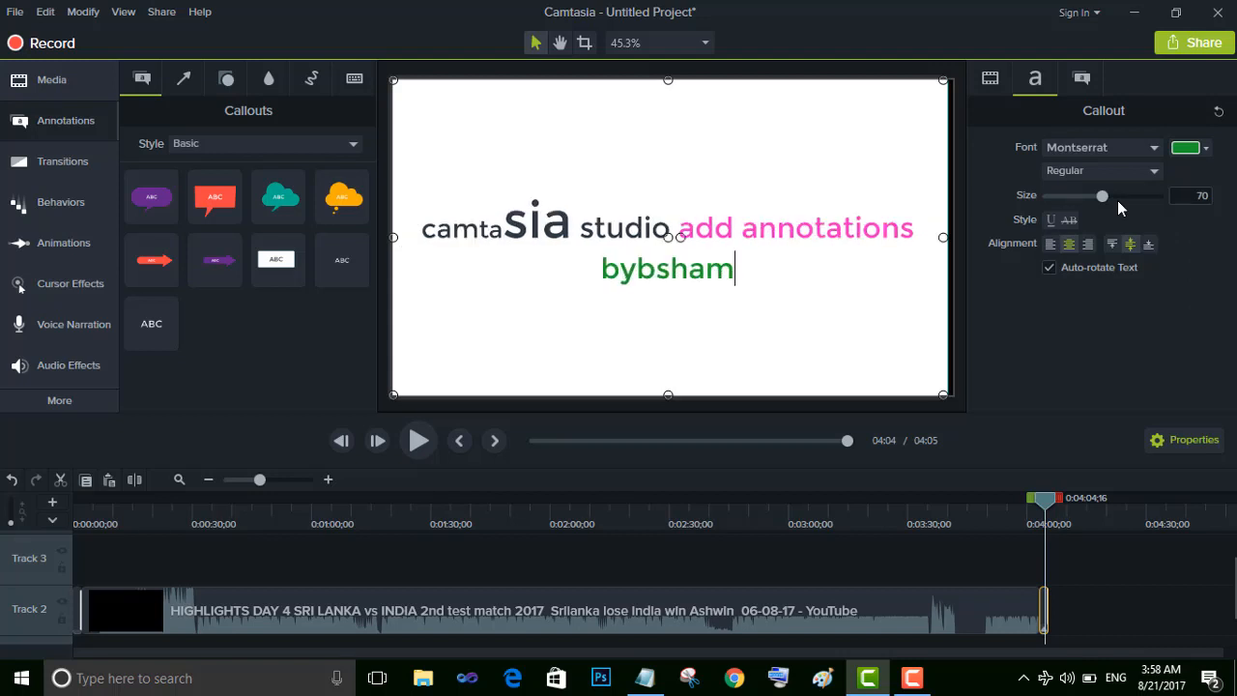
text(im ah)
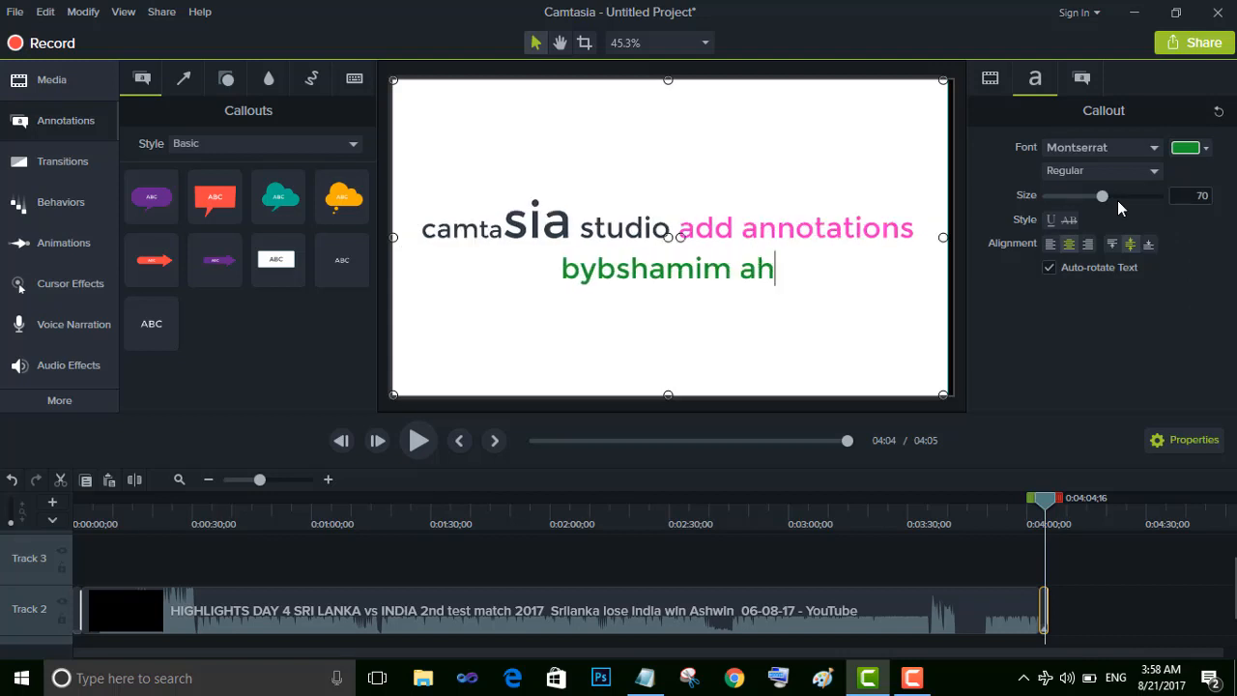
text(med)
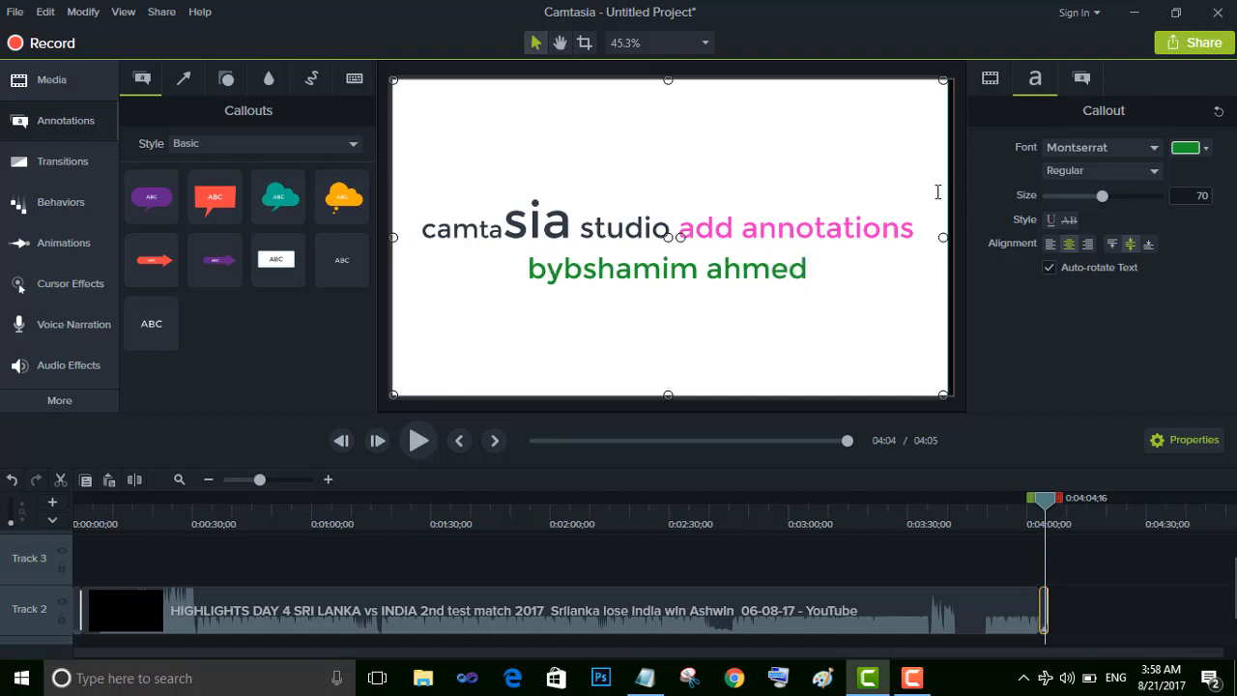
Set the font style to Bold at the end of the green text, try it with the letter "h" and remove that letter
click(1156, 170)
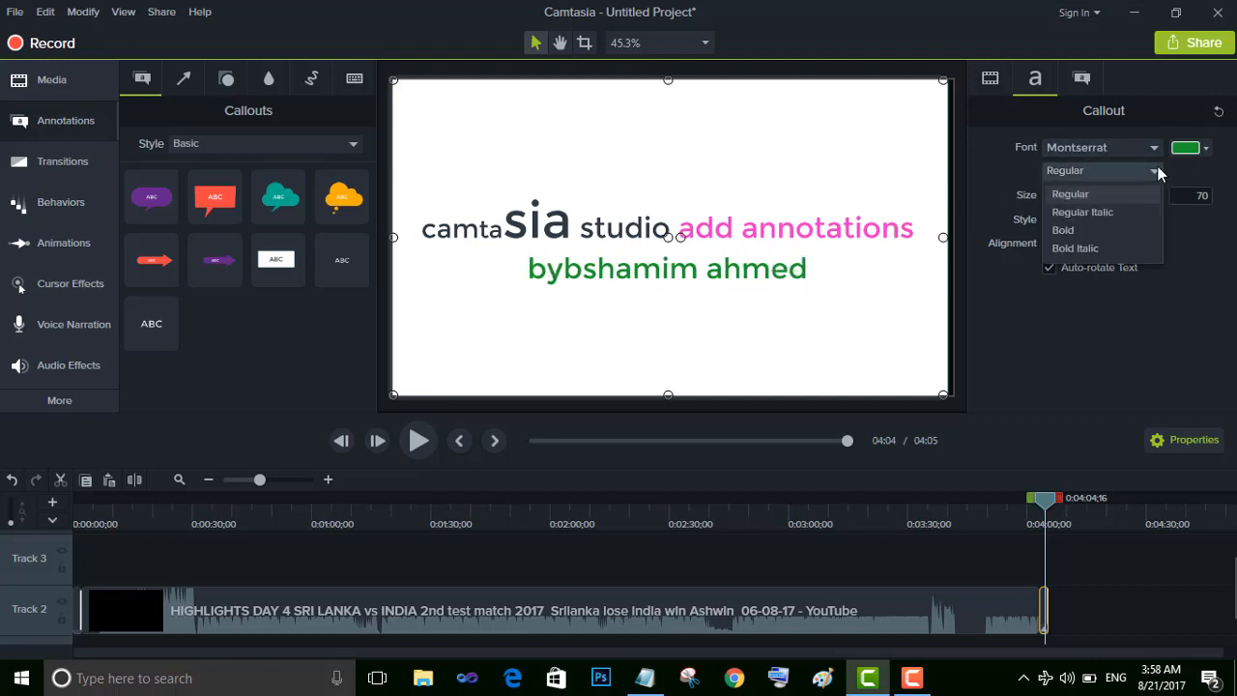
click(1094, 230)
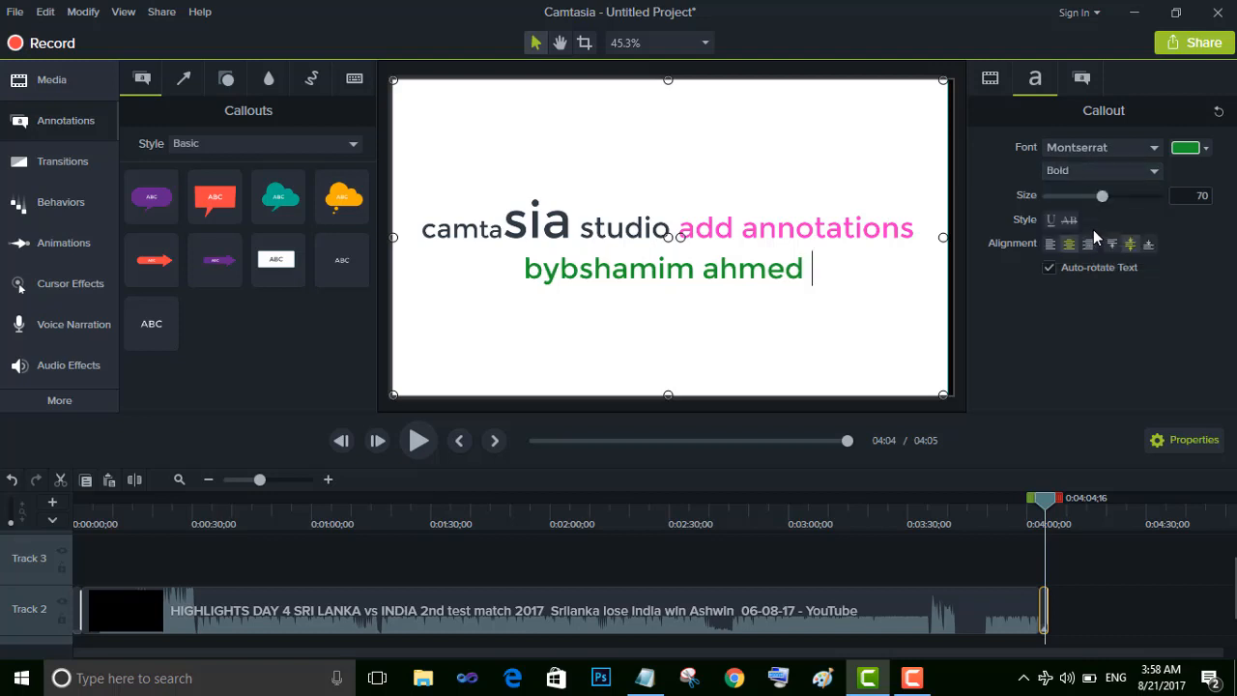
text(h)
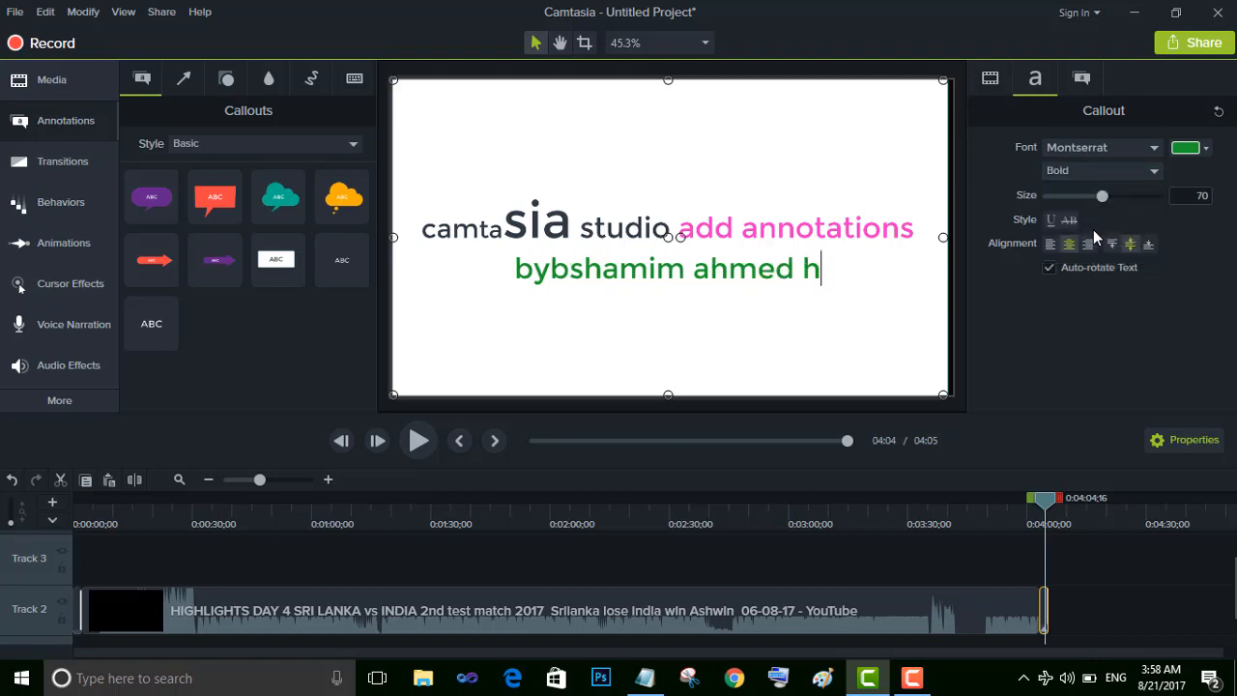
key(BackSpace)
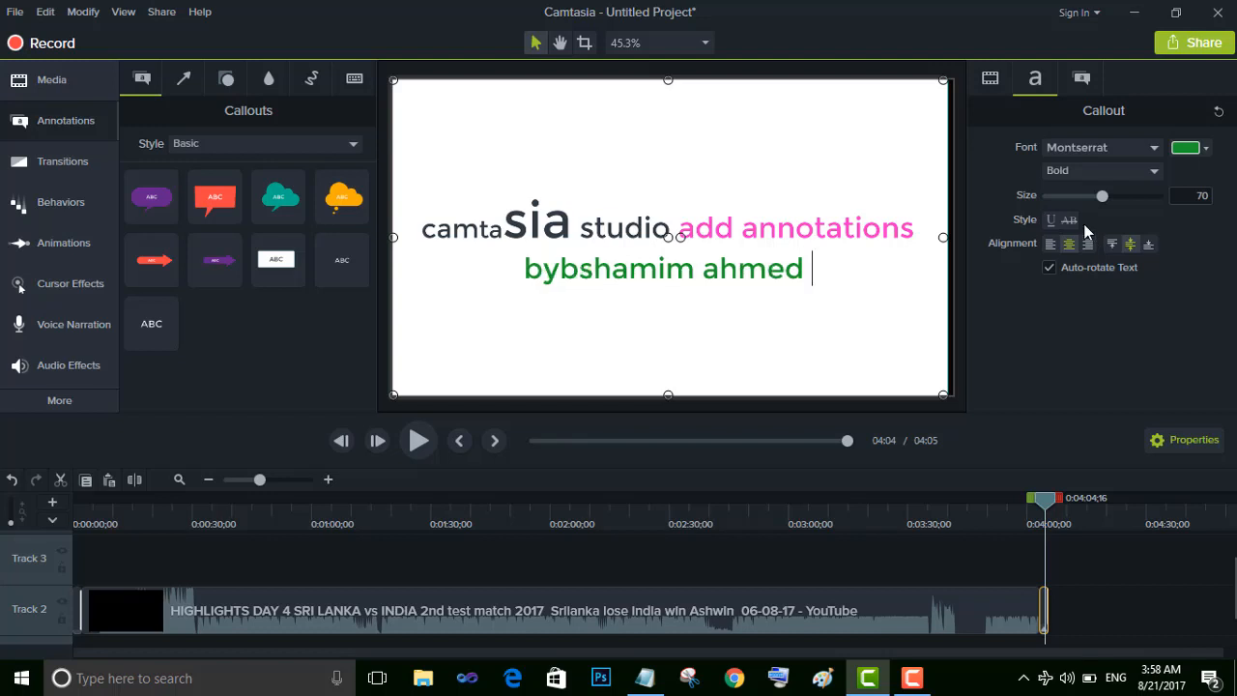